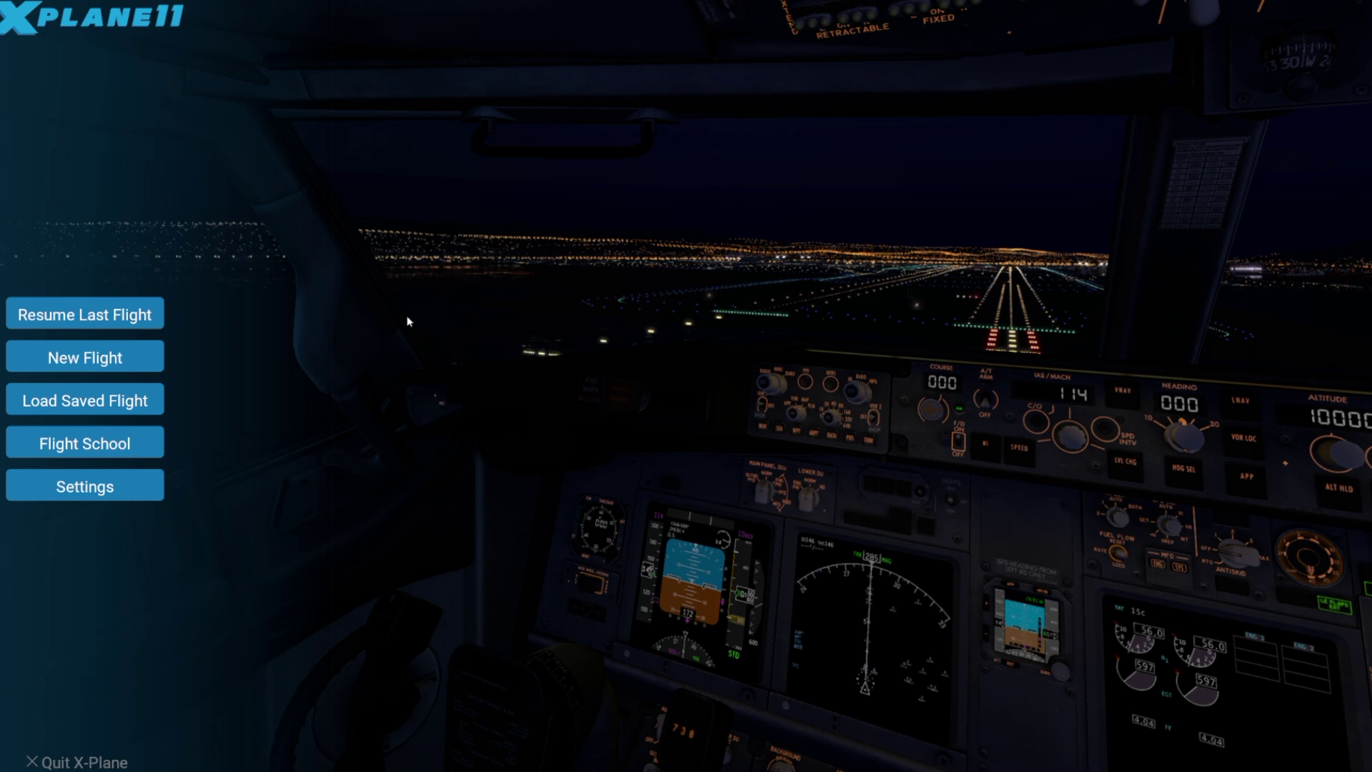
# Start configuring a new flight with the favorite Cessna Skyhawk and choose its old_style livery
pyautogui.click(132, 358)
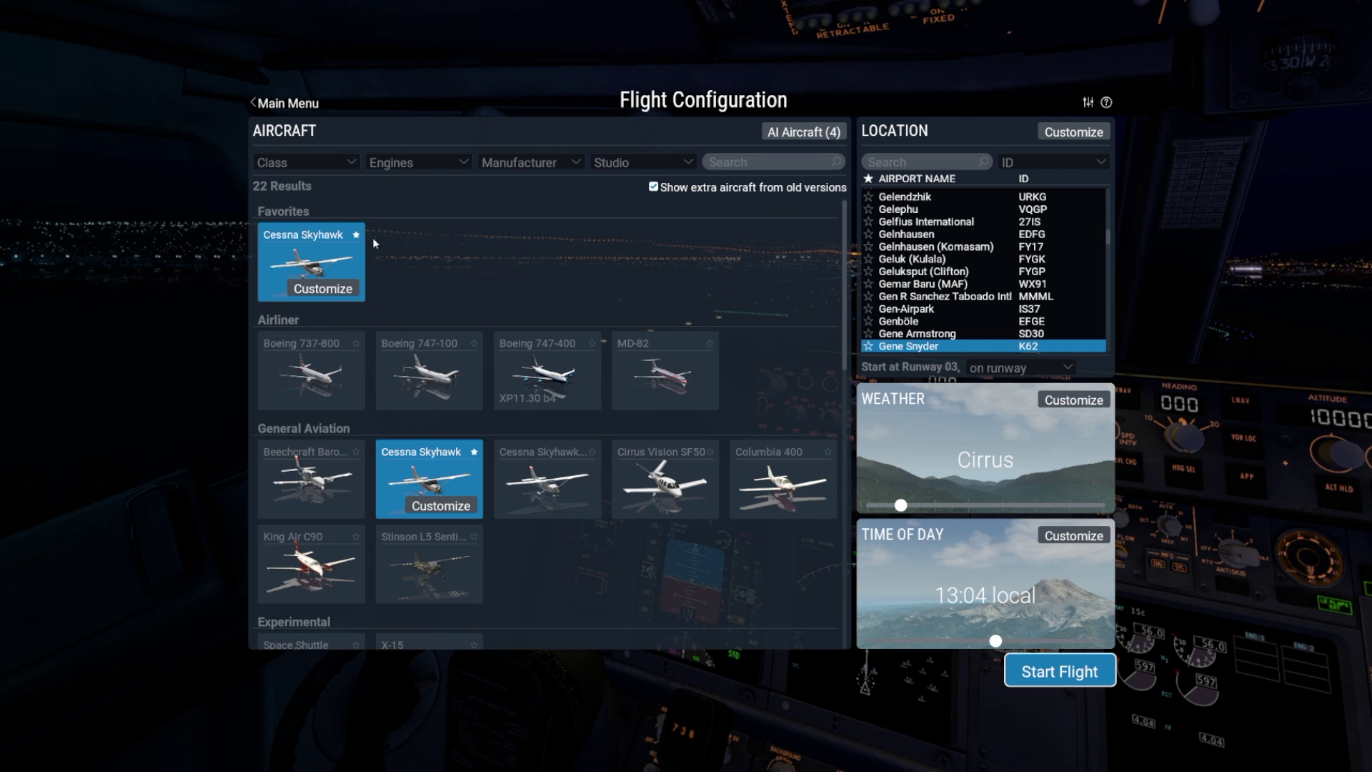
pyautogui.click(318, 253)
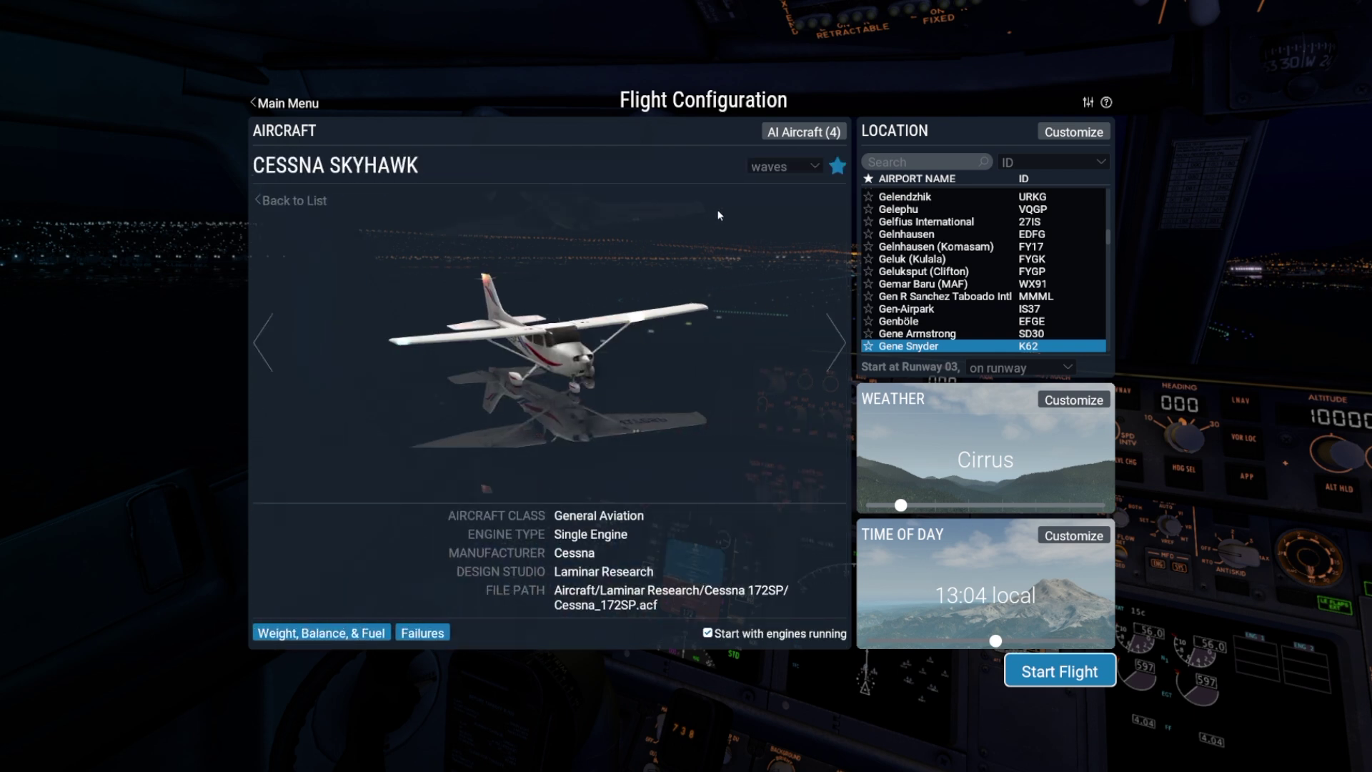
pyautogui.click(785, 171)
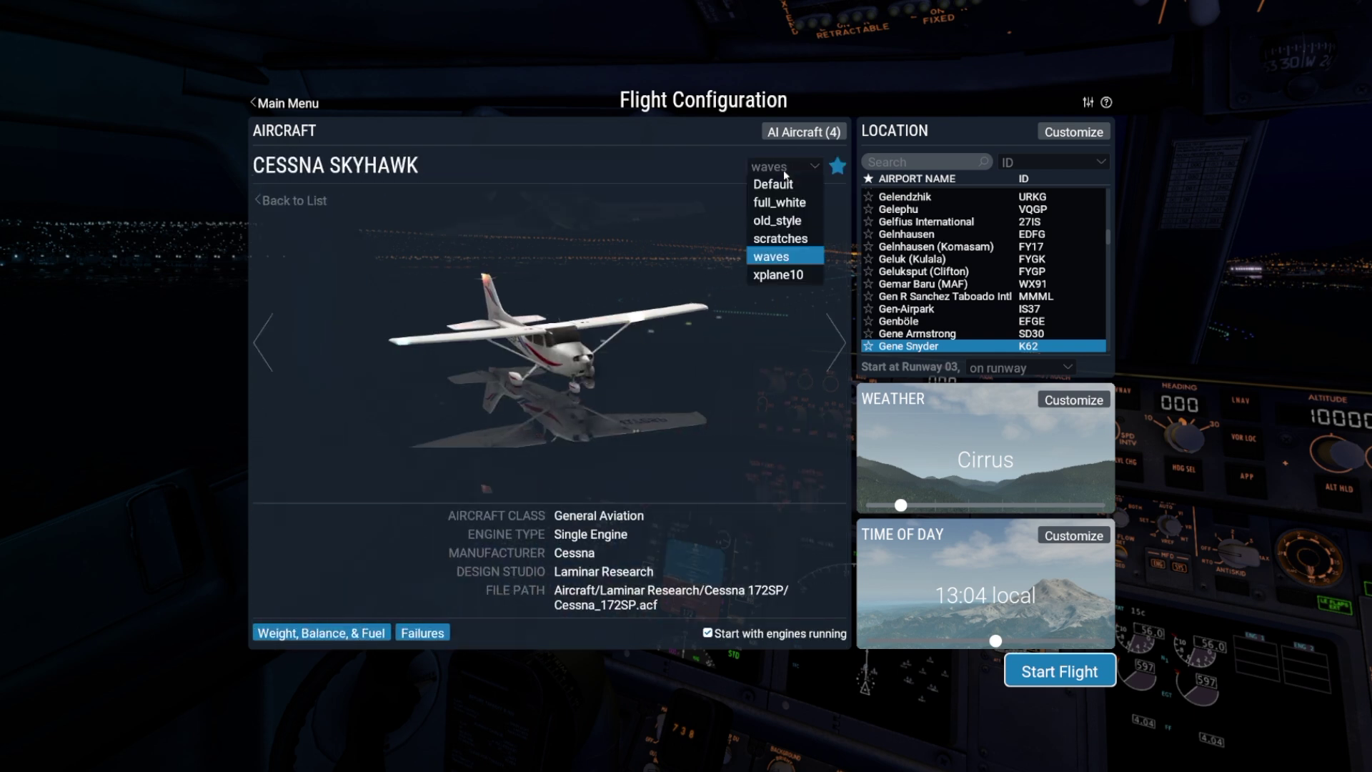
pyautogui.click(785, 222)
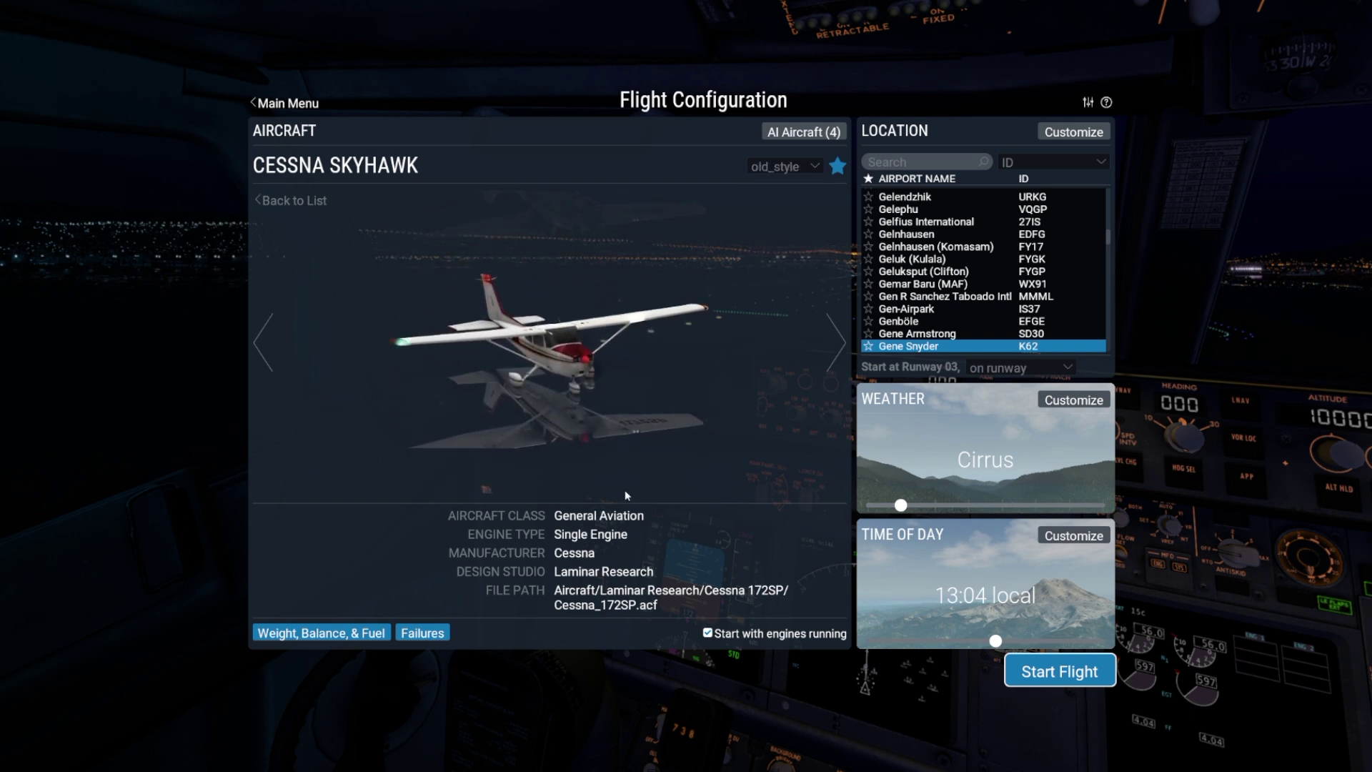
# In the aircraft's weight and balance settings, keep US customary units, set the center of gravity to 0.0 inches and payload to about 190 lbs
pyautogui.click(345, 633)
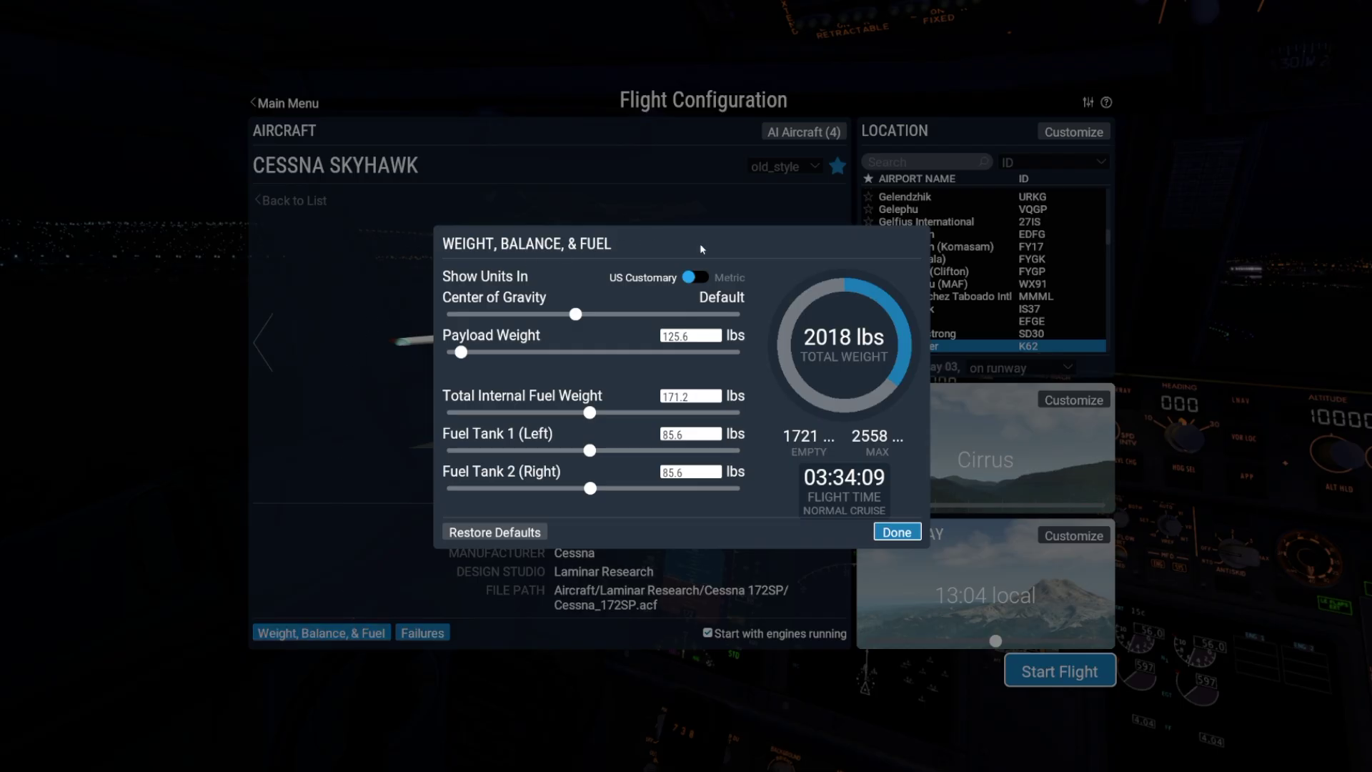
pyautogui.click(702, 283)
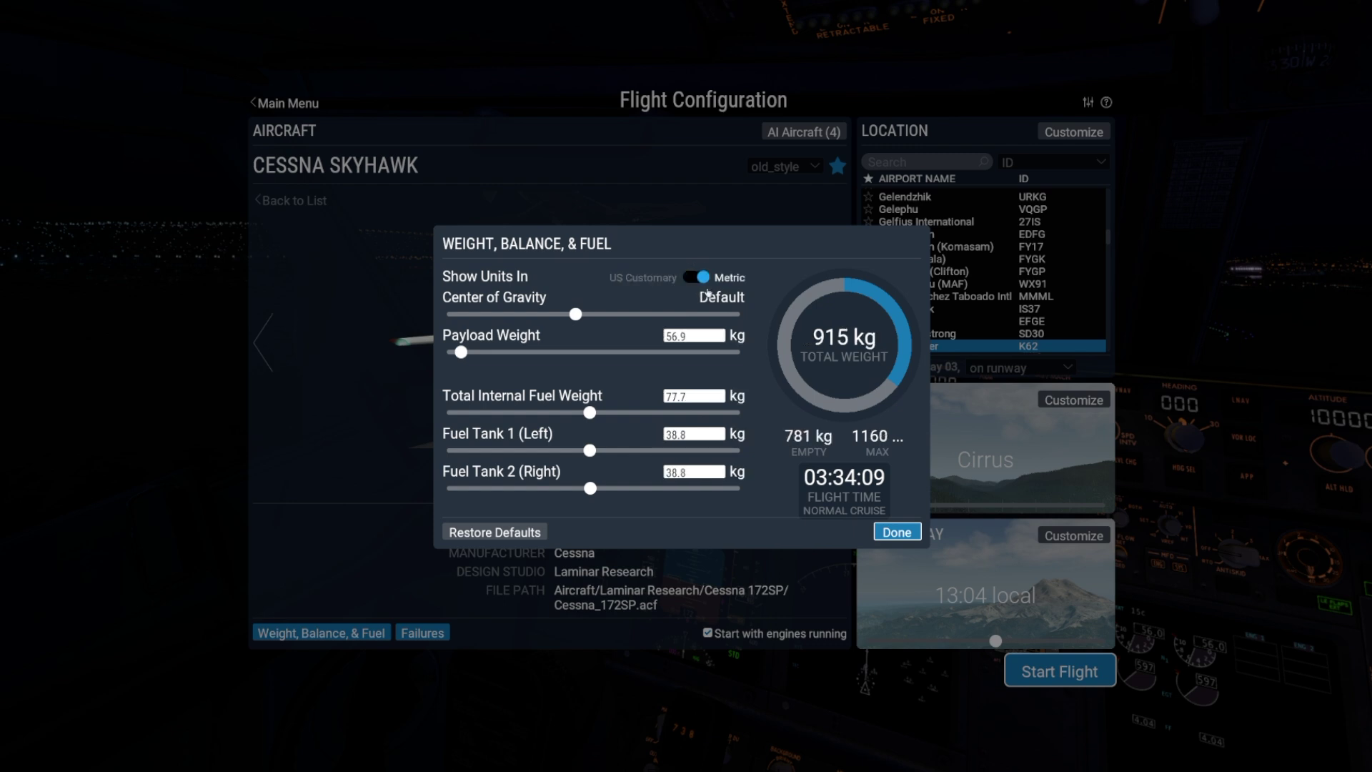
pyautogui.click(707, 291)
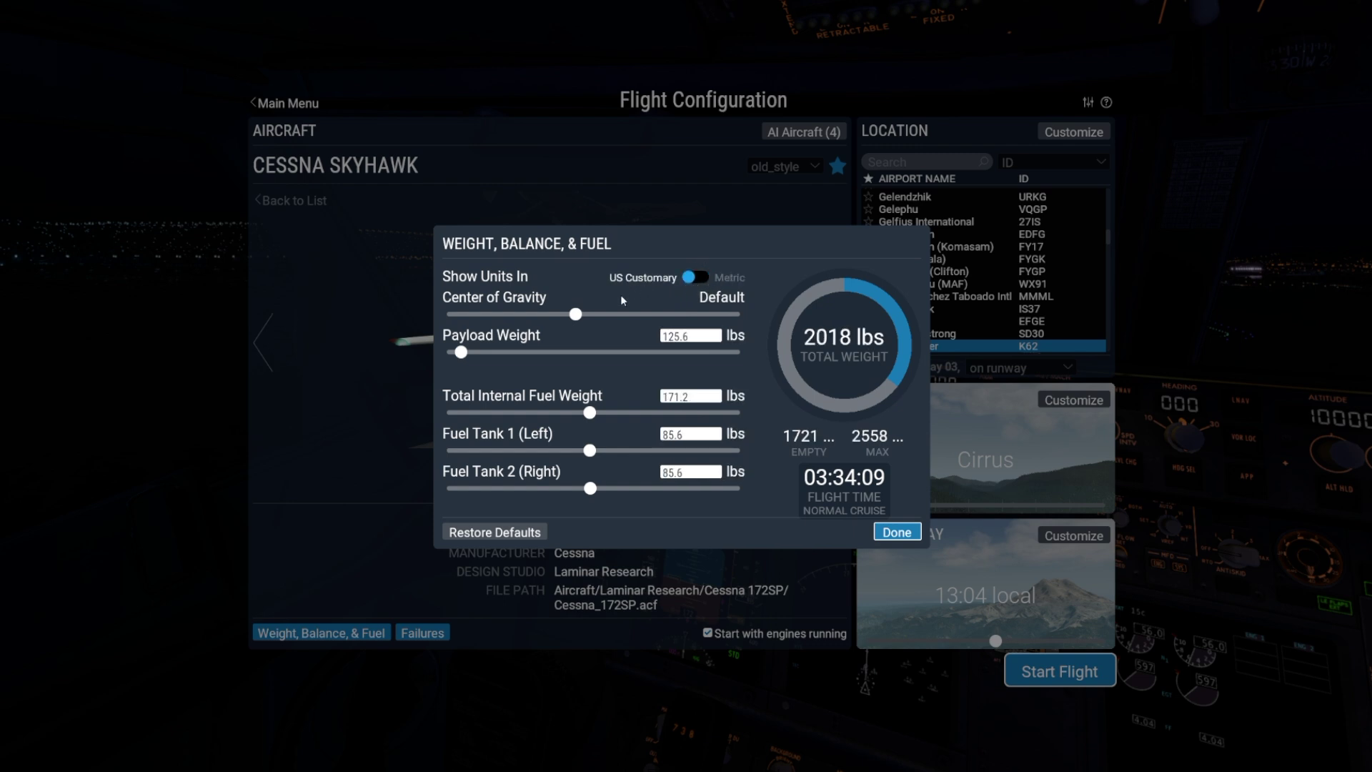
pyautogui.moveTo(583, 318)
pyautogui.mouseDown()
pyautogui.moveTo(595, 323)
pyautogui.moveTo(583, 326)
pyautogui.mouseUp()
pyautogui.moveTo(495, 353); pyautogui.dragTo(466, 366)
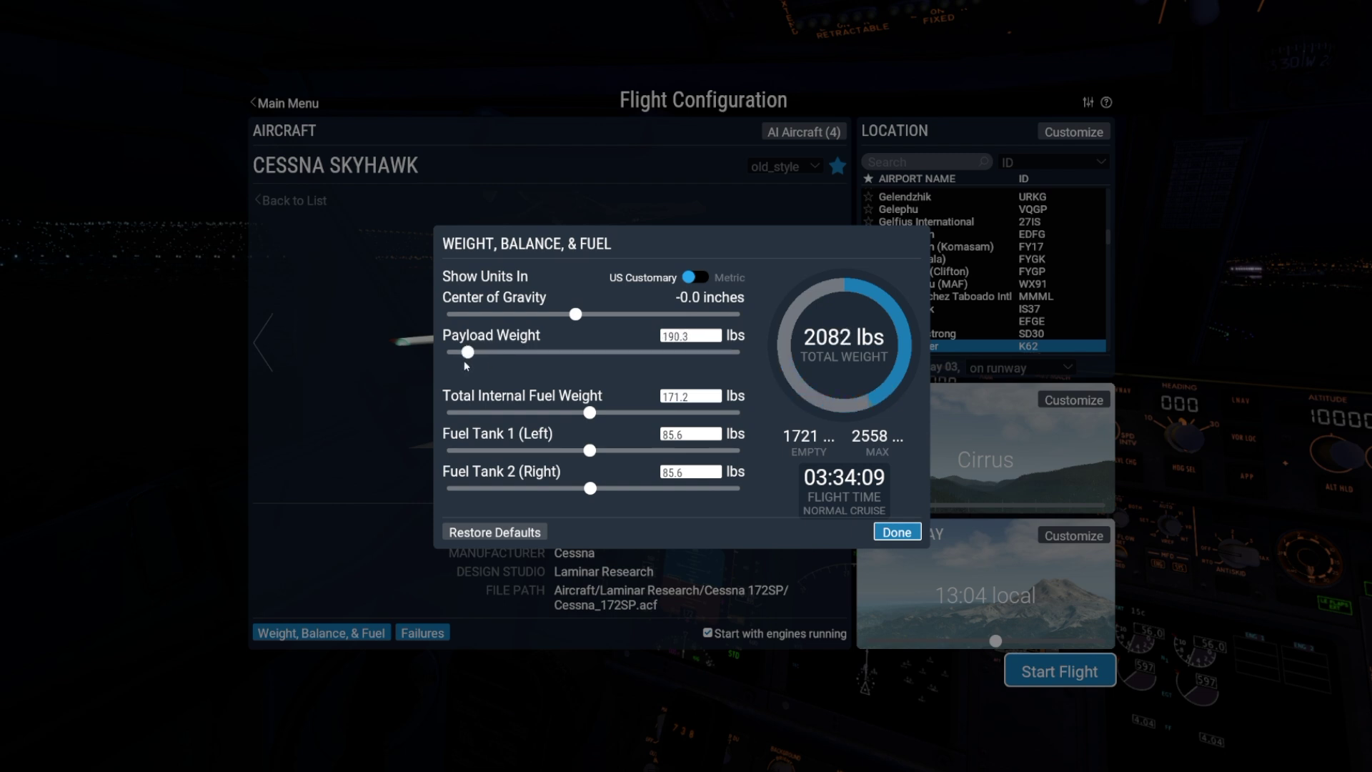
# Set the total internal fuel weight to 240 lbs and accept the weight, balance and fuel settings
pyautogui.click(604, 419)
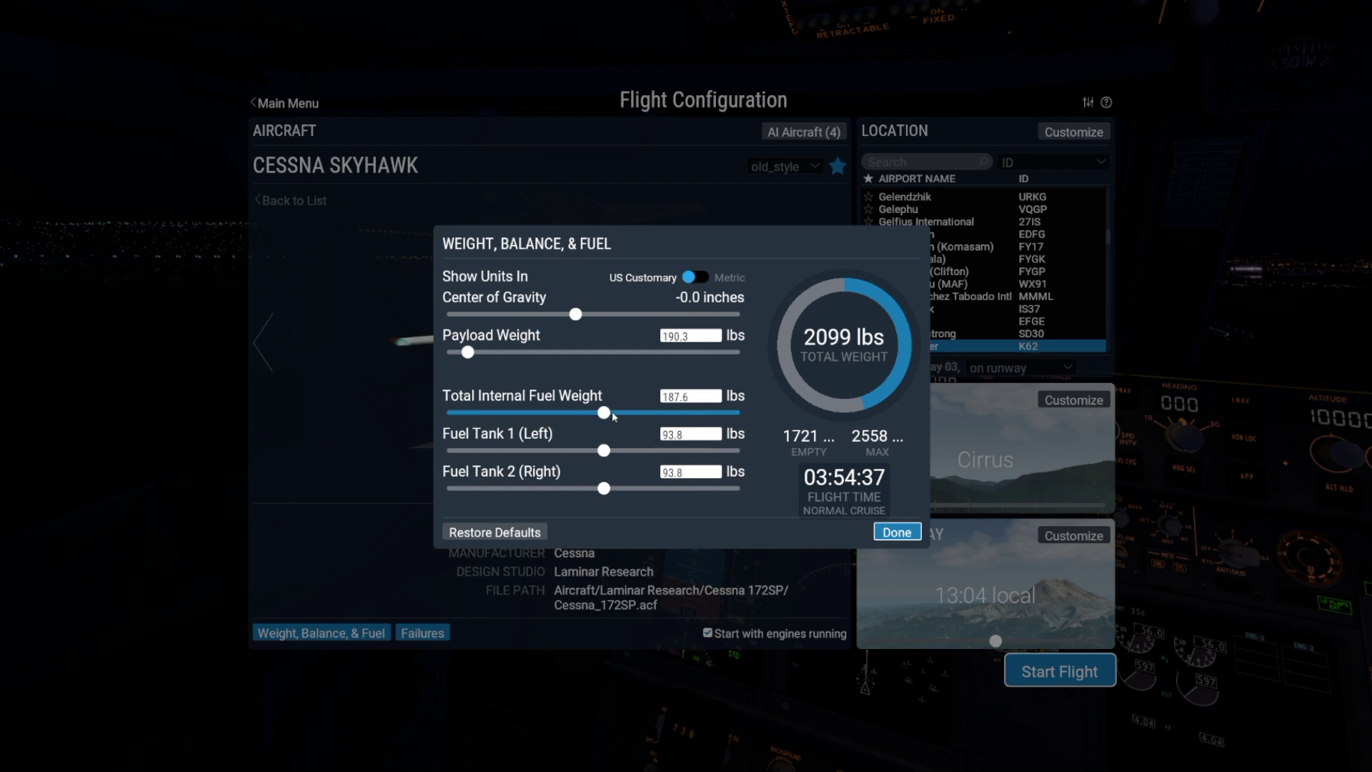
pyautogui.click(620, 420)
pyautogui.click(631, 423)
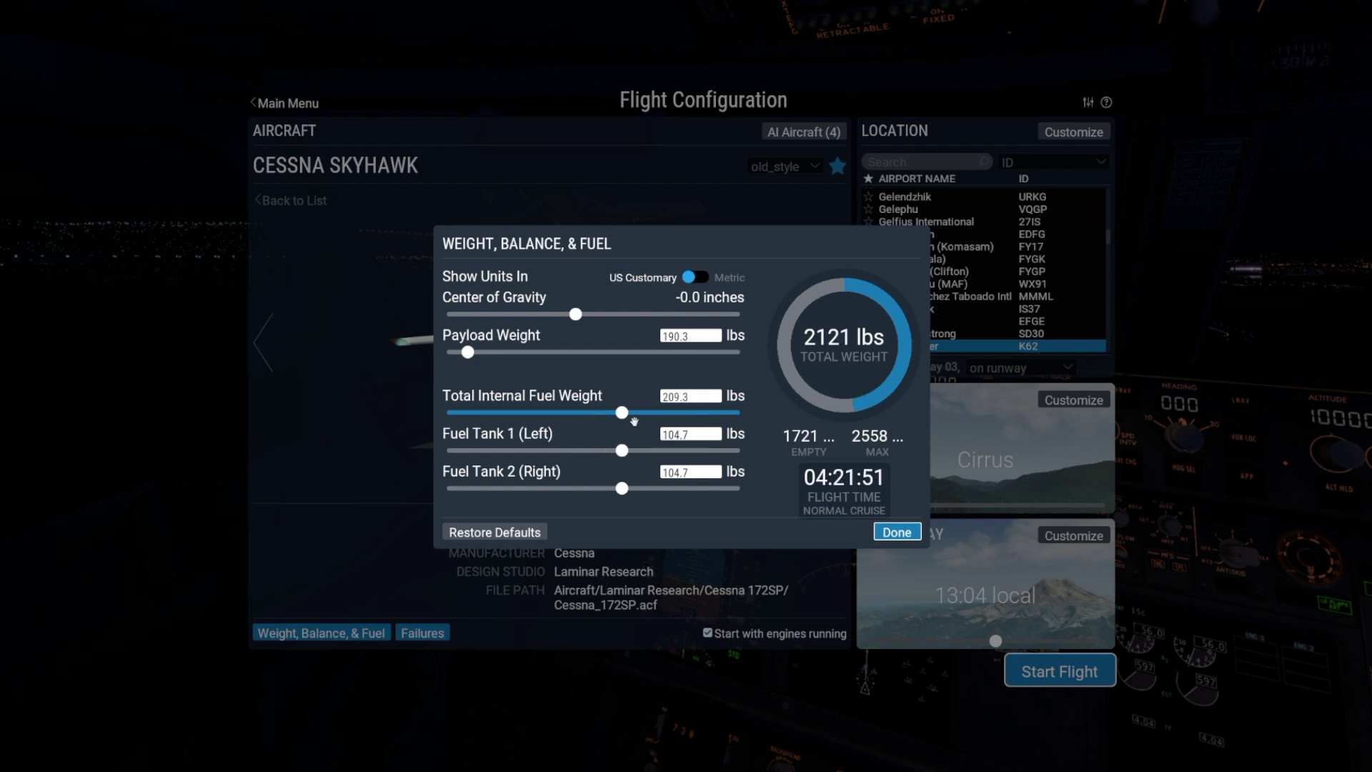
pyautogui.click(688, 398)
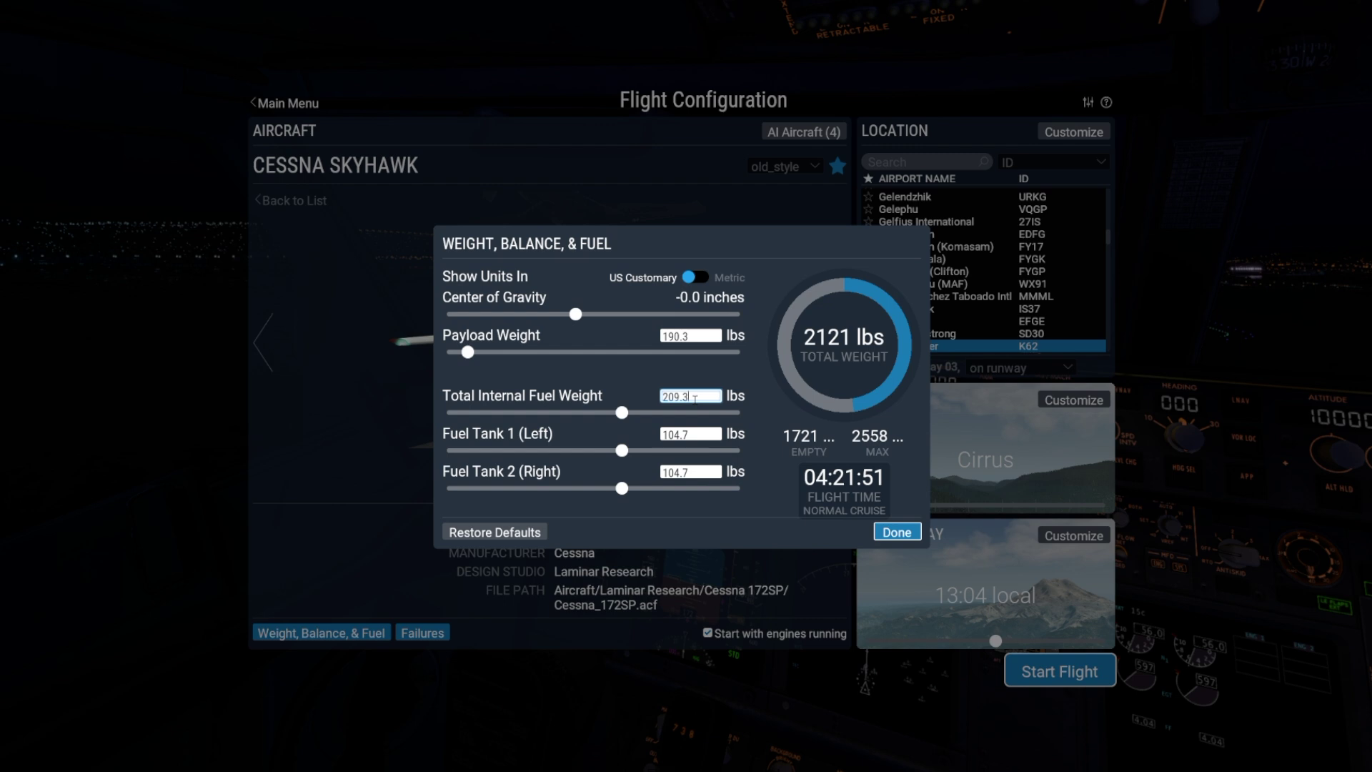
pyautogui.press('BackSpace')
pyautogui.press('BackSpace')
pyautogui.press('BackSpace')
pyautogui.write('40')
pyautogui.press('Return')
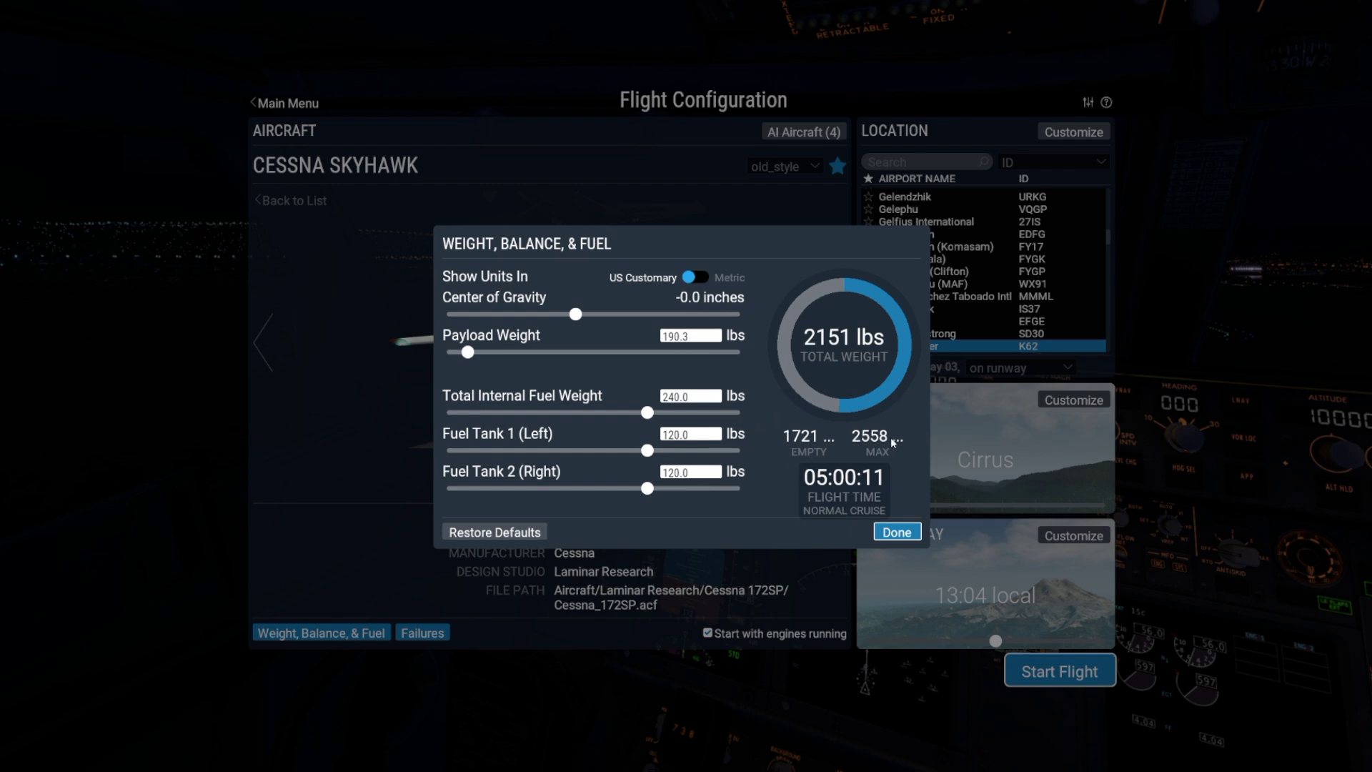
pyautogui.click(910, 537)
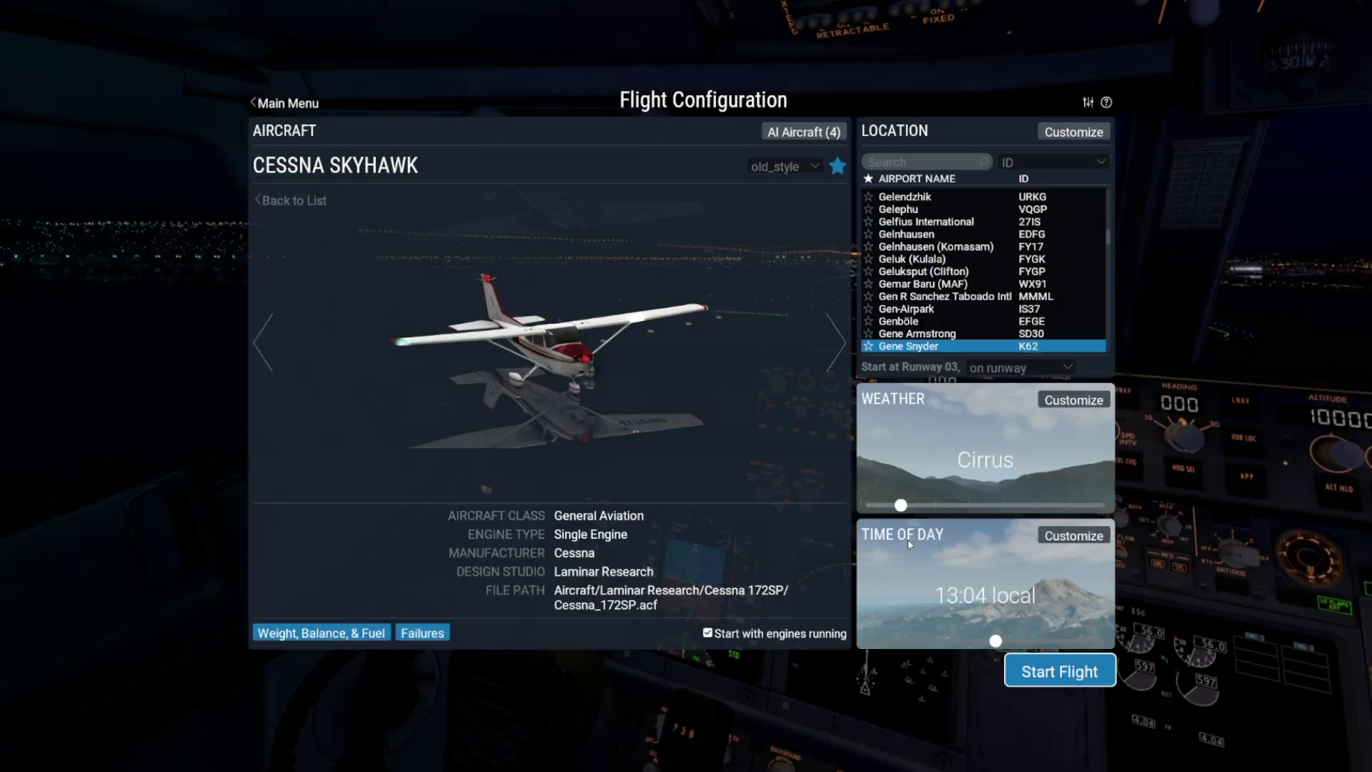
# In the World failures, try exact-time and mean-time failure for the runway lights, then return them to Always working
pyautogui.click(428, 634)
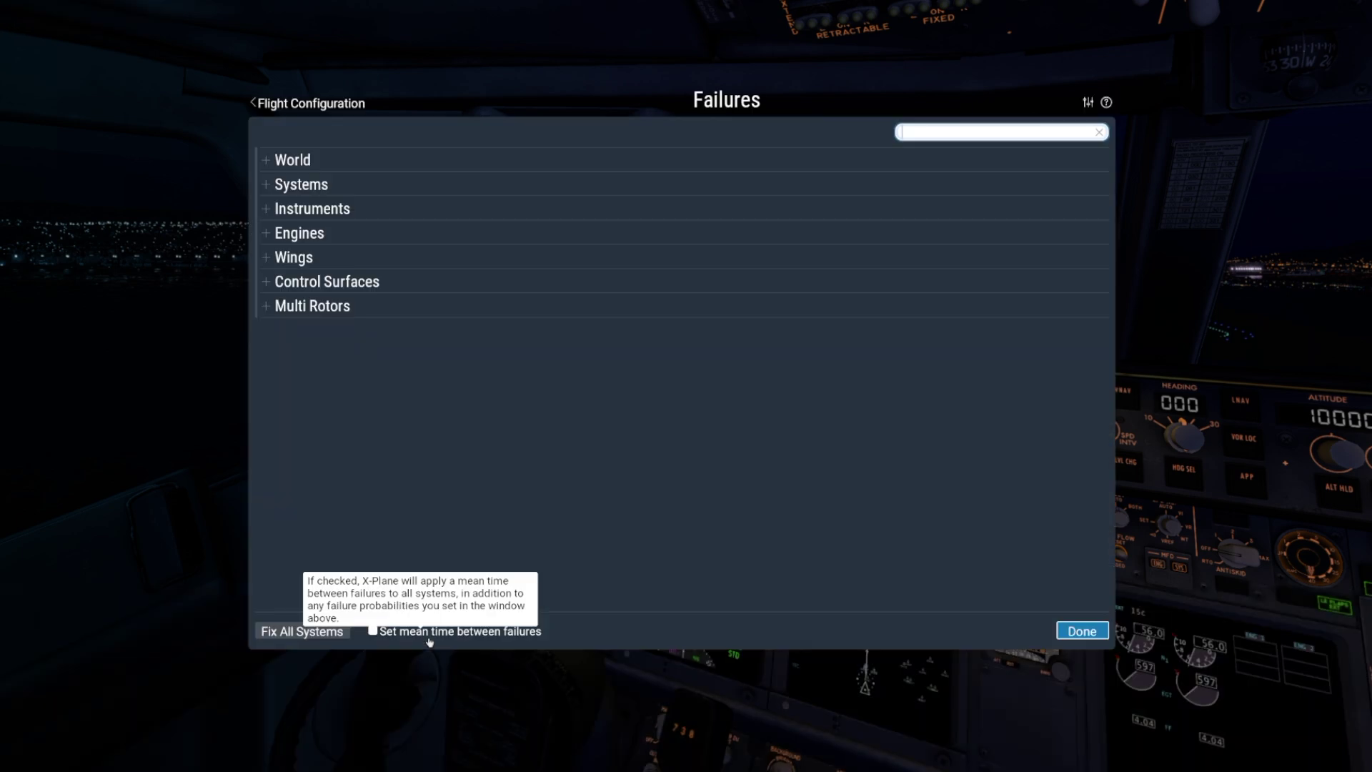
pyautogui.click(277, 170)
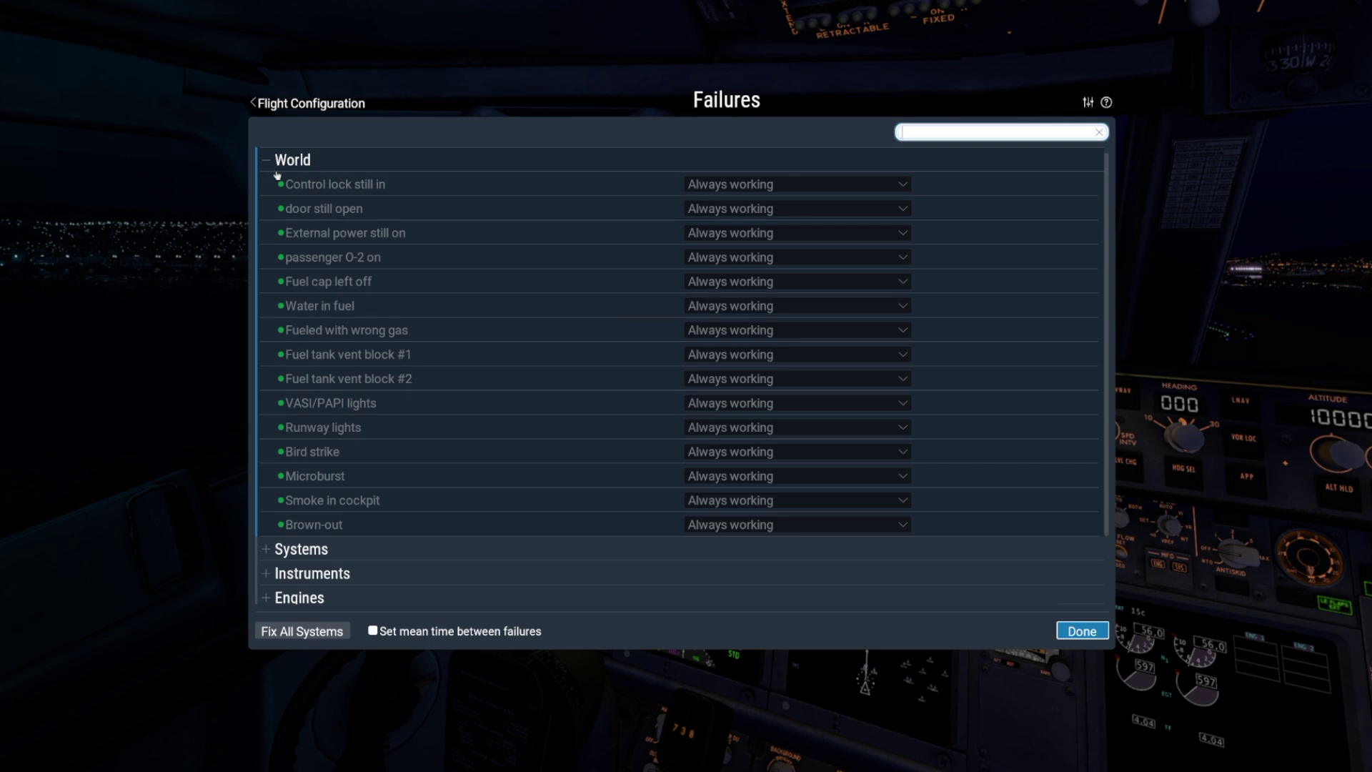
pyautogui.click(908, 431)
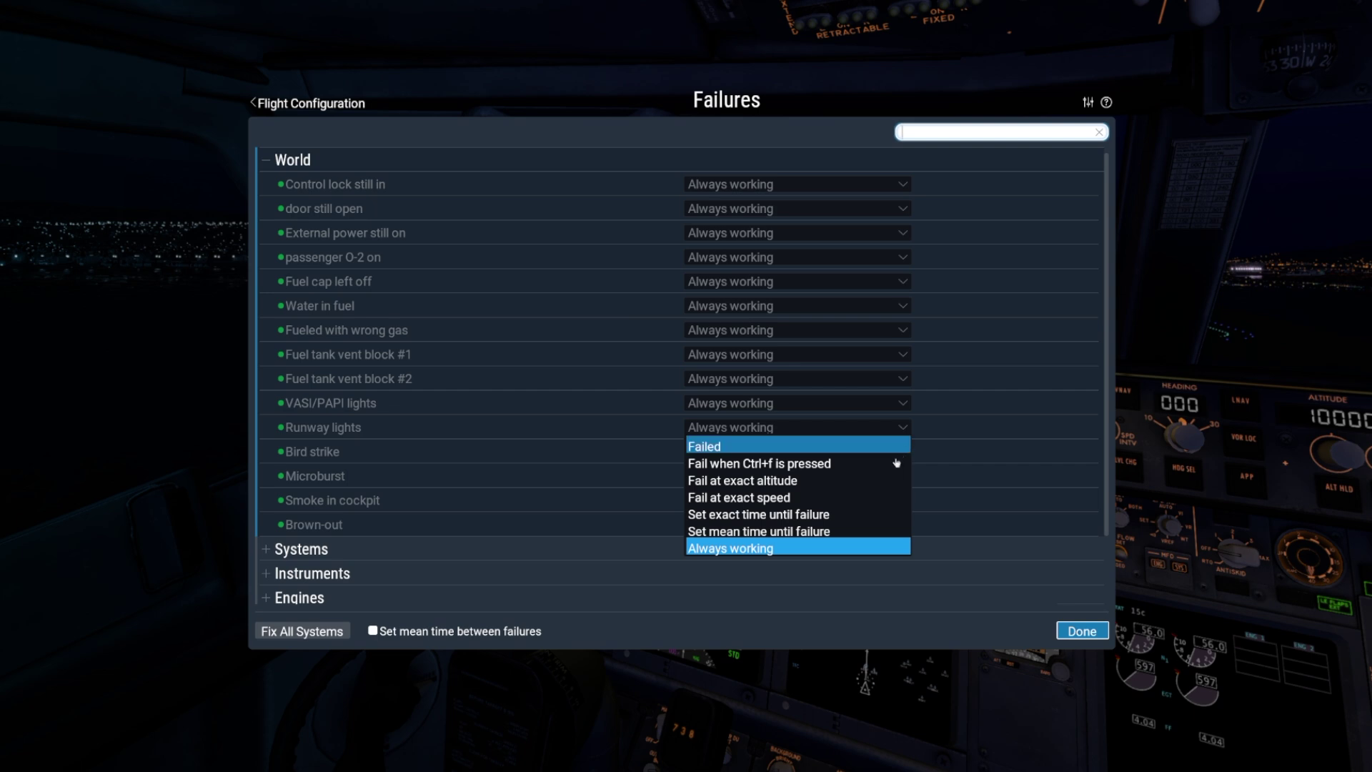
pyautogui.click(858, 519)
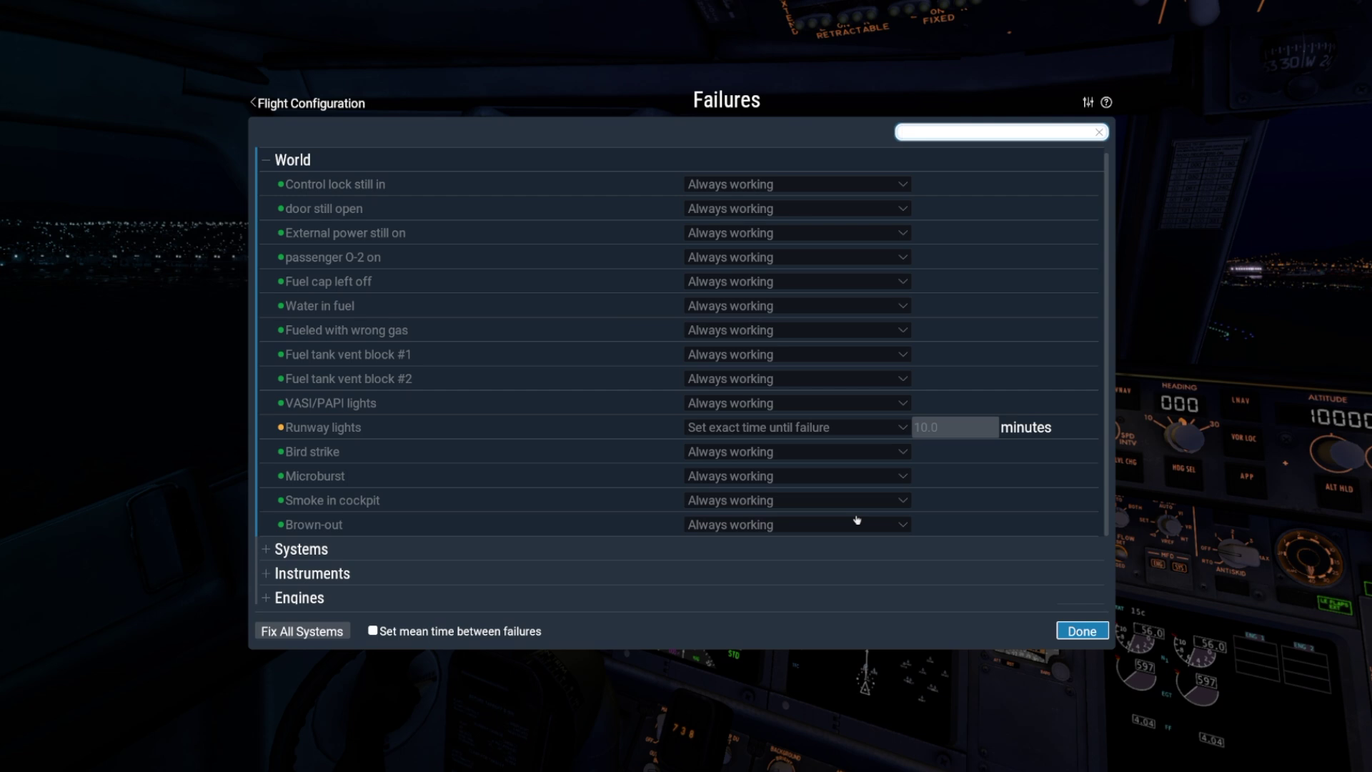
pyautogui.click(903, 432)
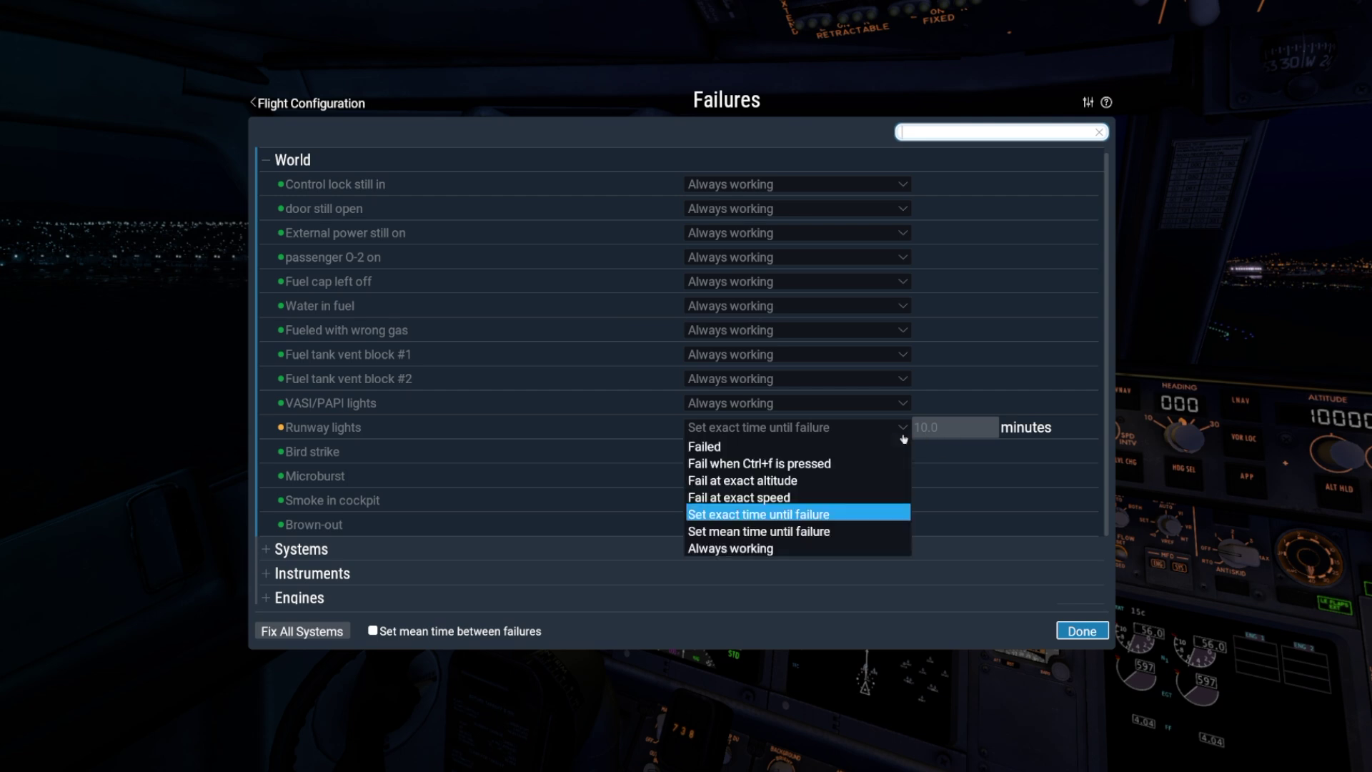
pyautogui.click(764, 536)
pyautogui.click(806, 433)
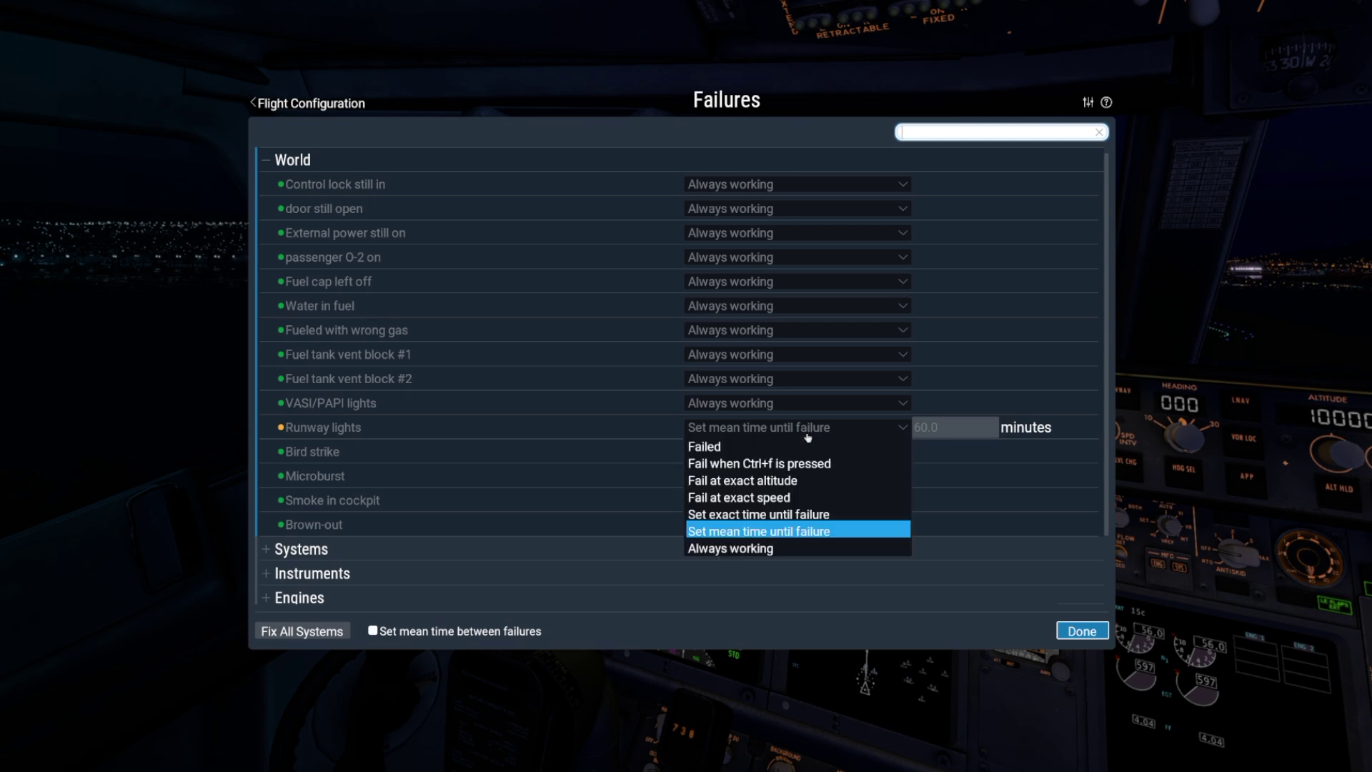
pyautogui.click(752, 551)
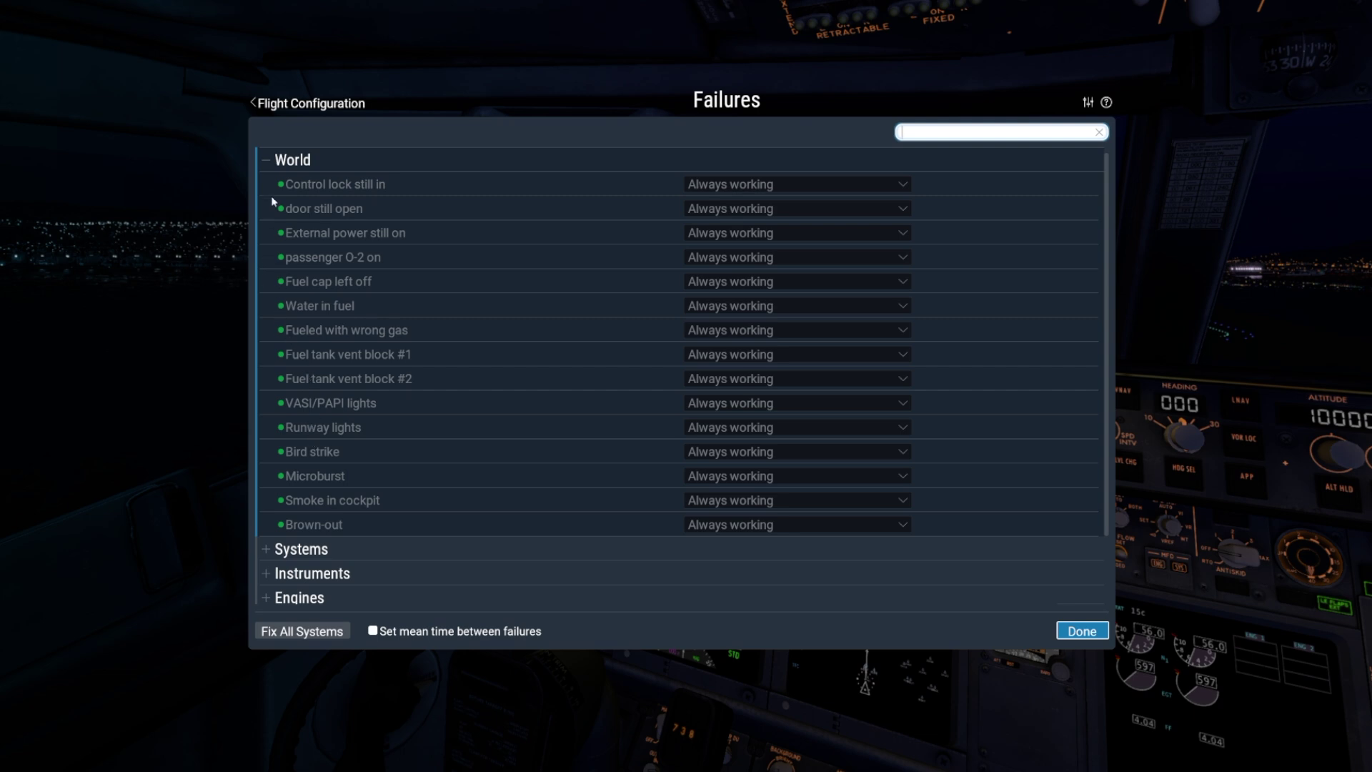
# Review the possible Autopilot, Controls and De-Ice failures within the Systems category
pyautogui.click(278, 161)
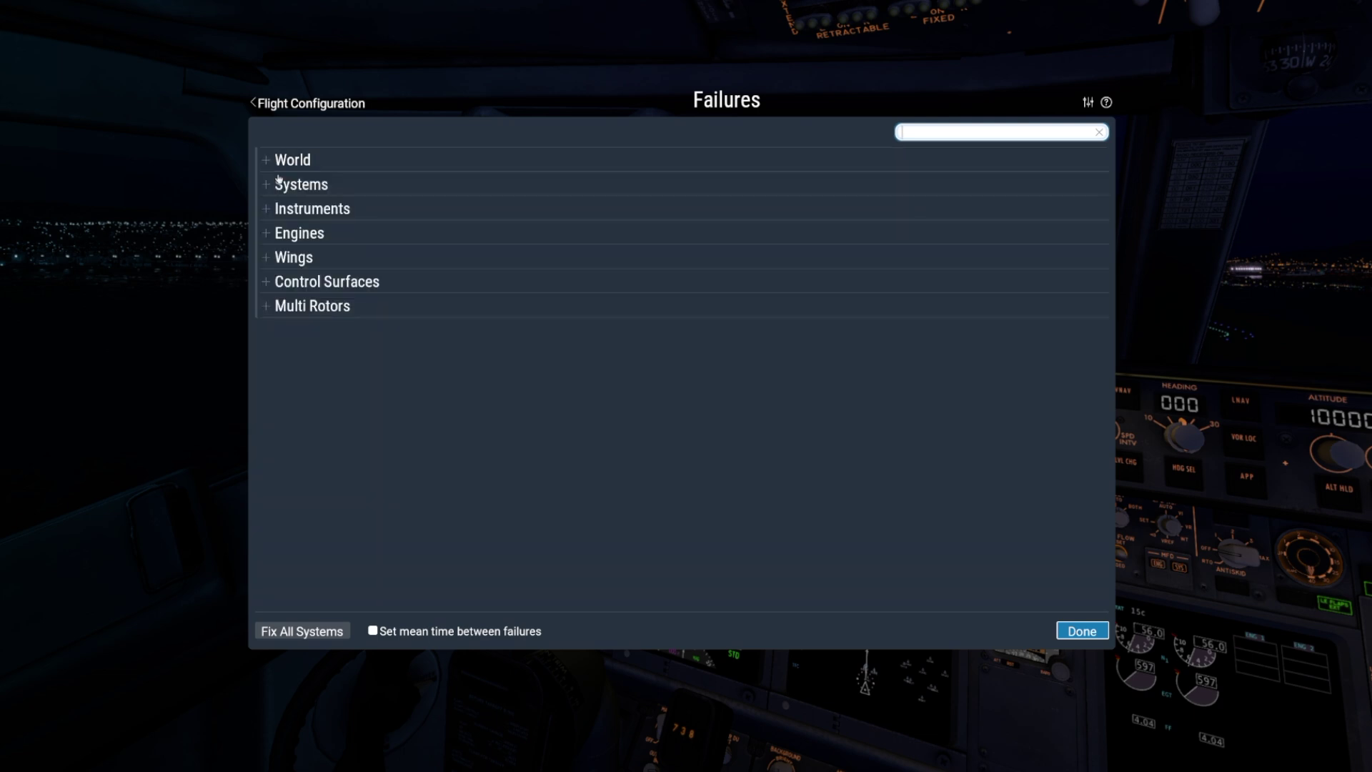
pyautogui.click(278, 184)
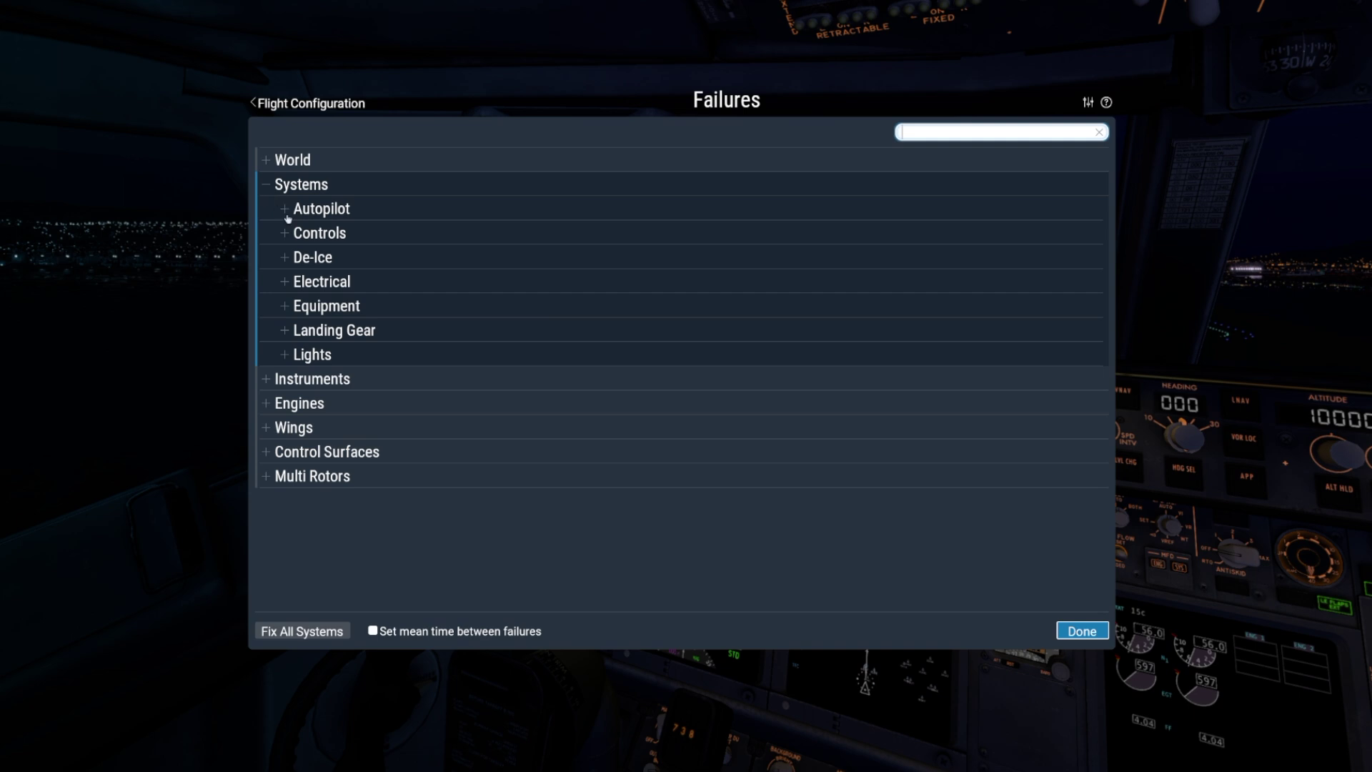
pyautogui.click(291, 217)
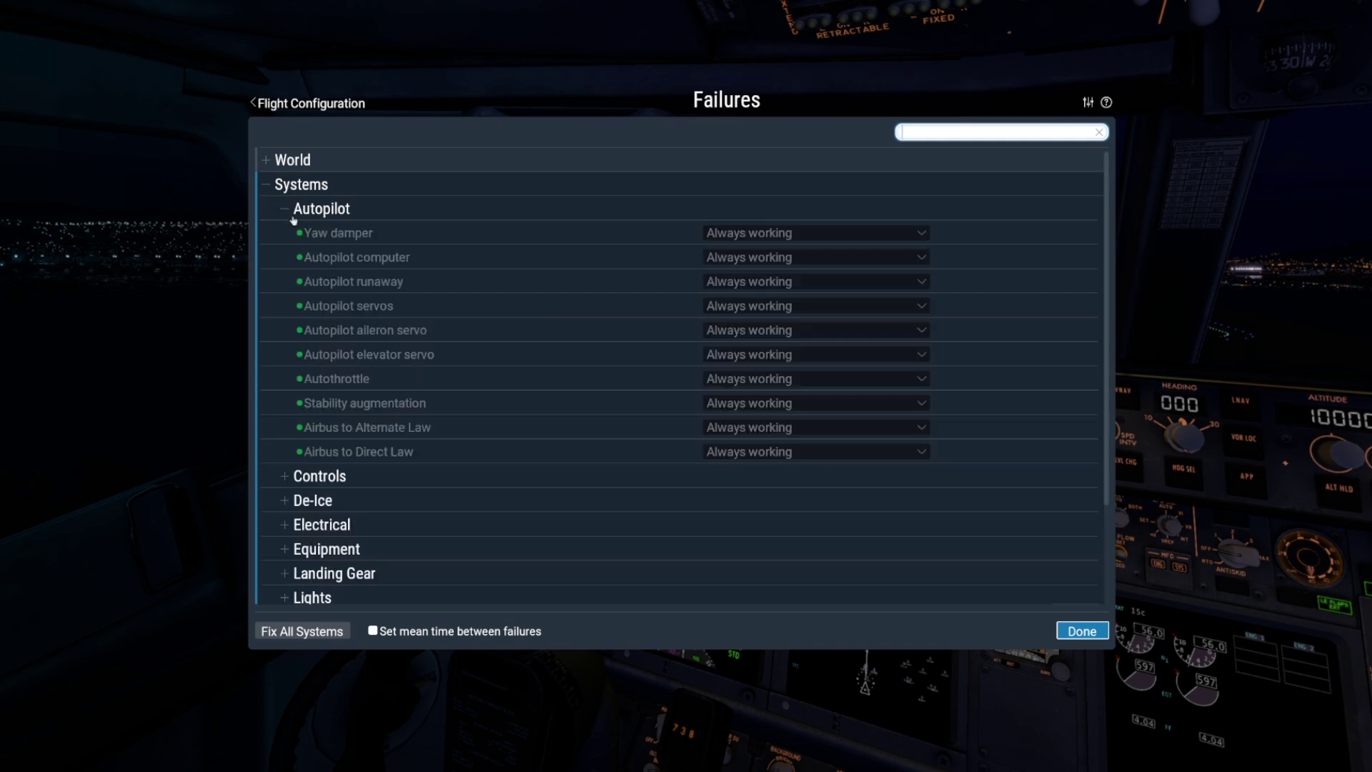
pyautogui.click(293, 219)
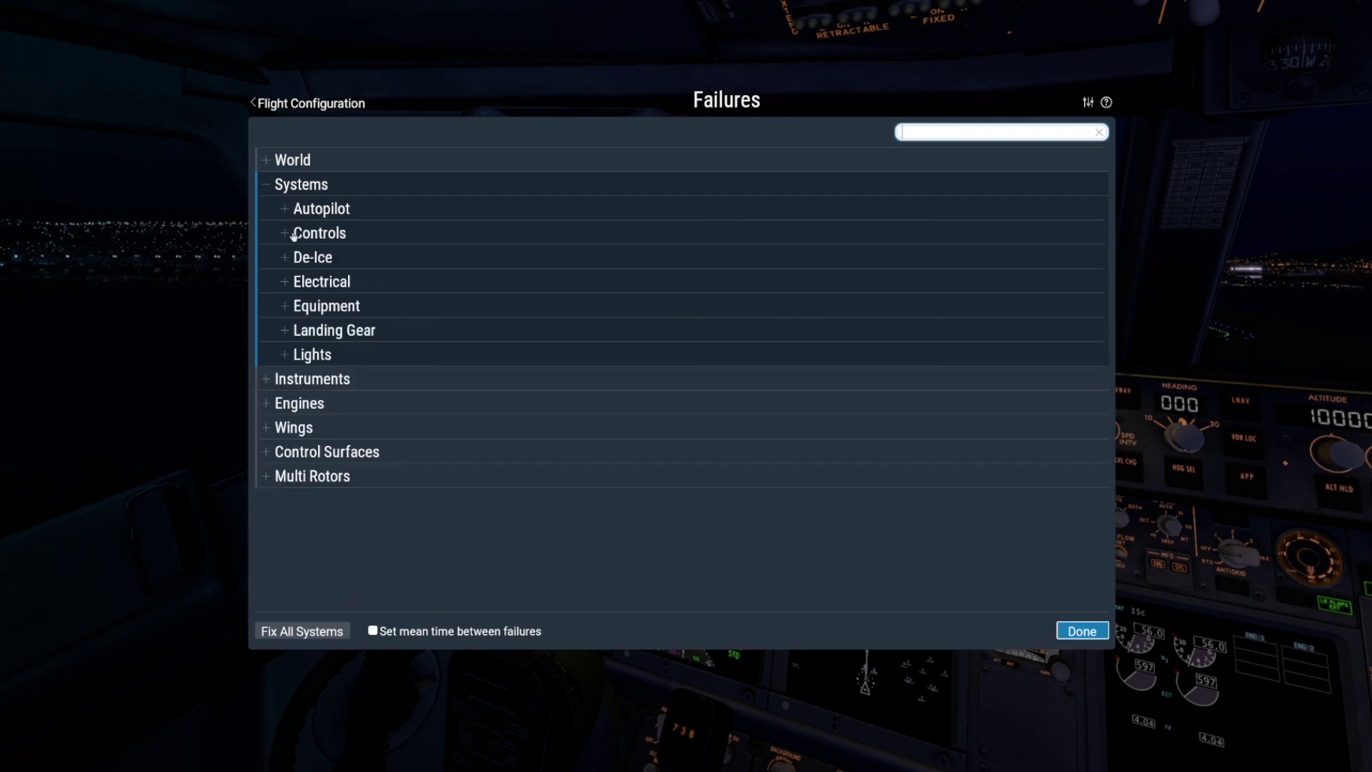
pyautogui.click(291, 239)
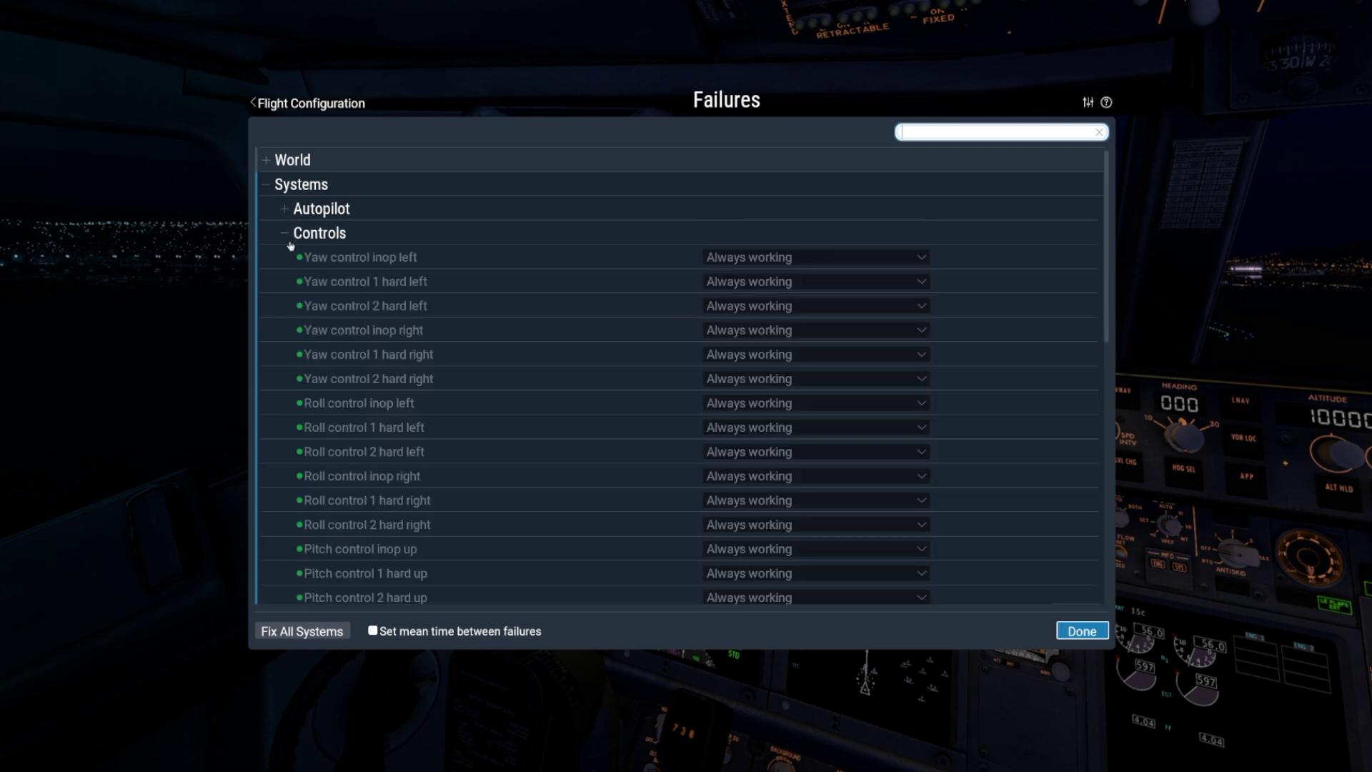
pyautogui.click(291, 243)
pyautogui.click(301, 268)
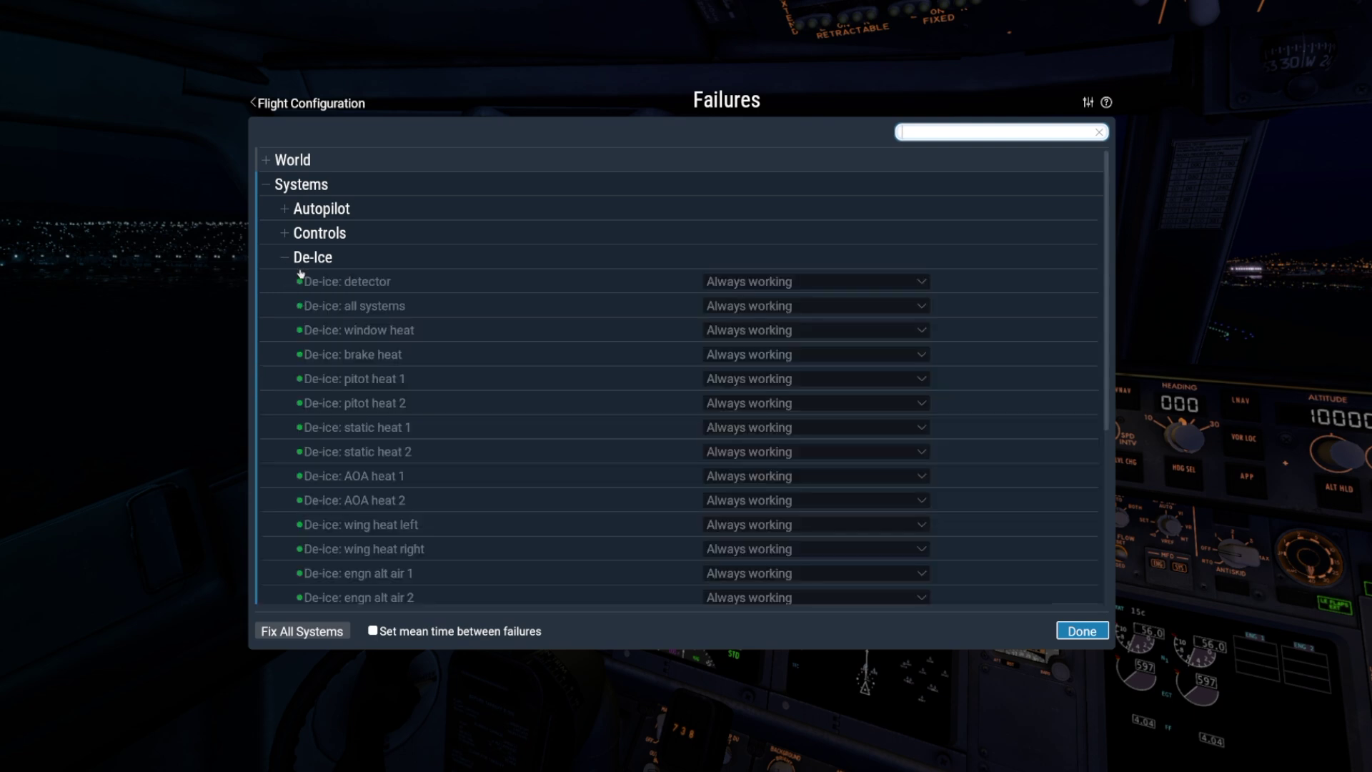
pyautogui.click(301, 269)
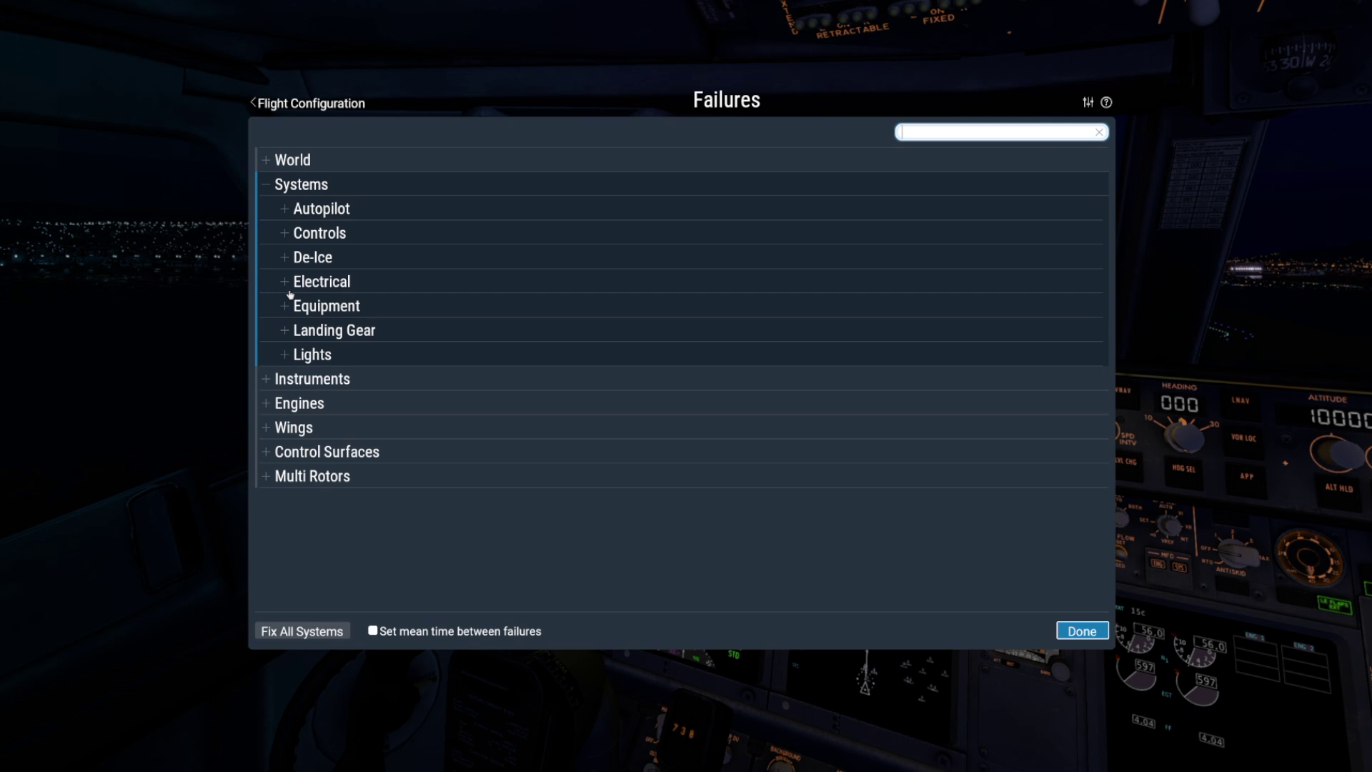
# Examine the Electrical, Equipment, Landing Gear and Lights failures listed under Systems
pyautogui.click(290, 291)
pyautogui.scroll(-2, 309, 363)
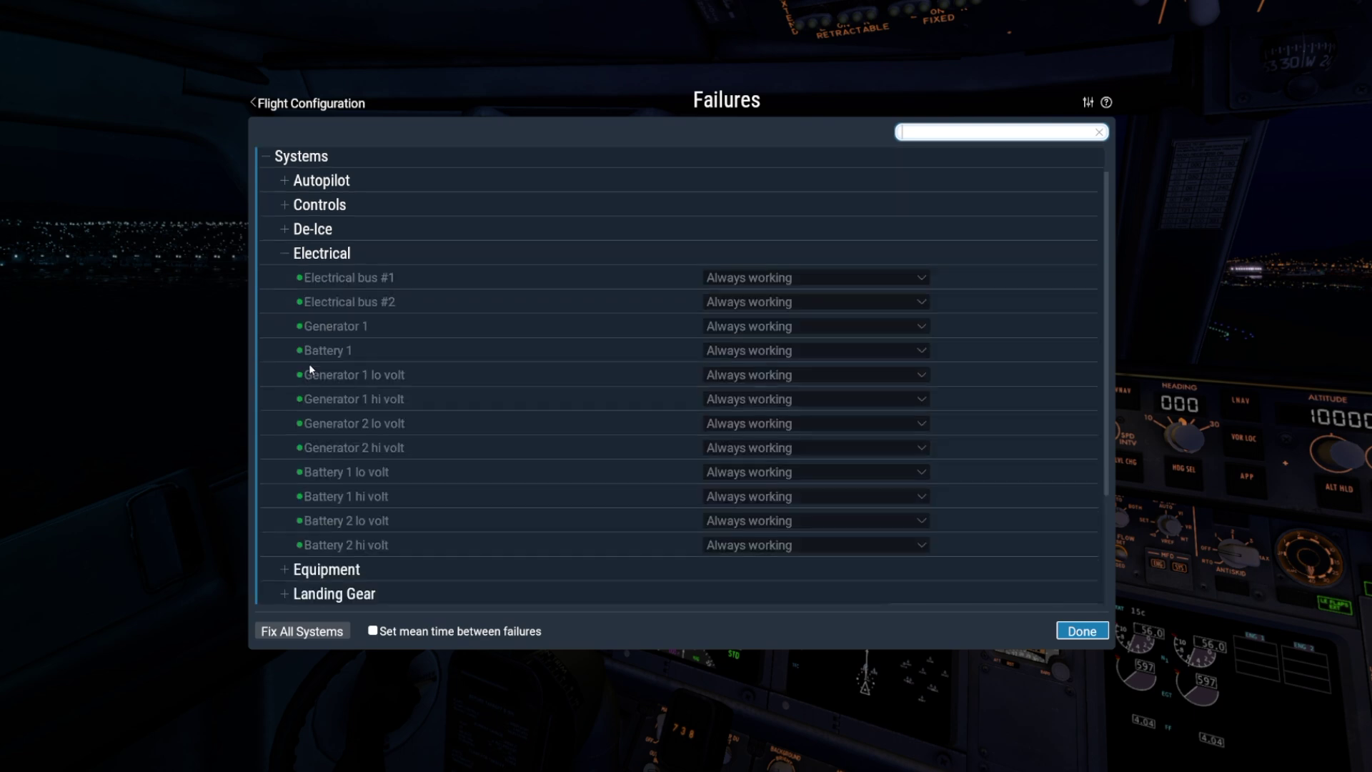
pyautogui.scroll(2, 309, 363)
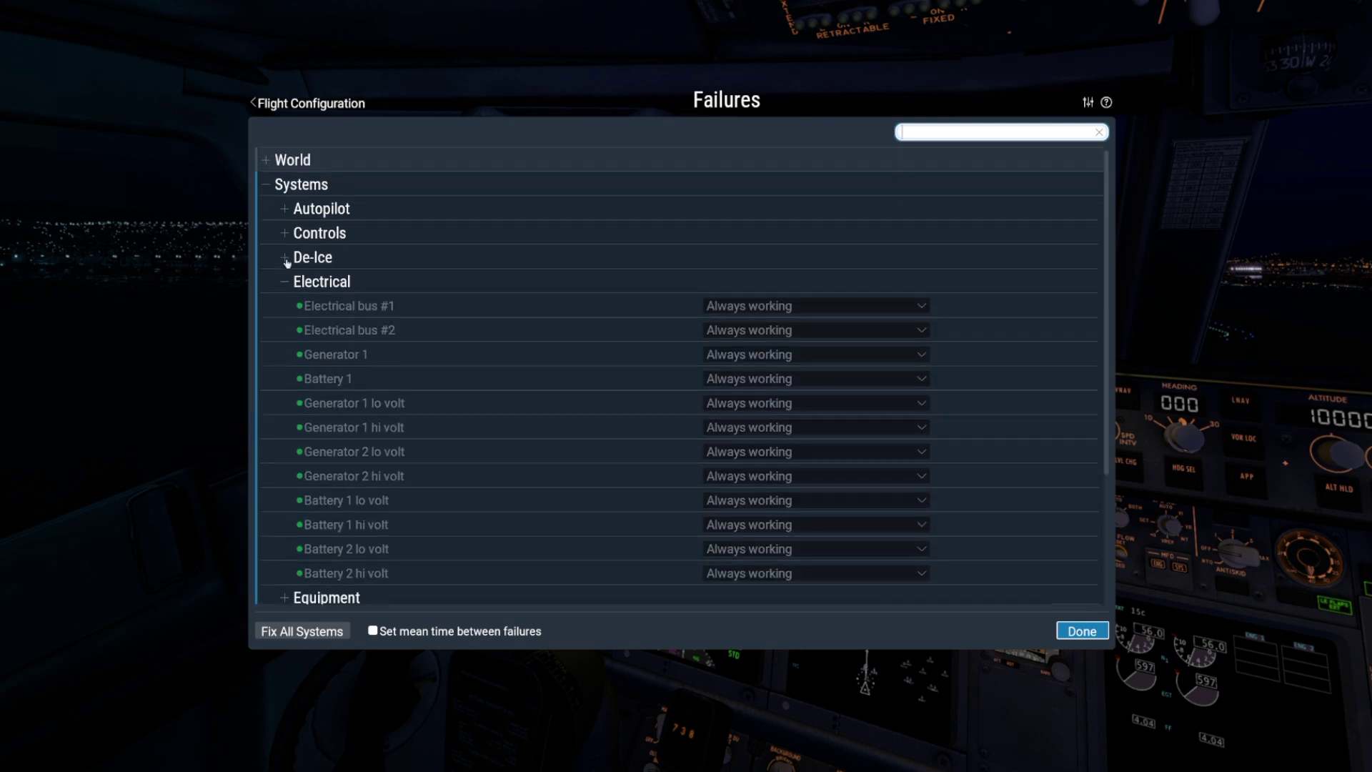
pyautogui.click(289, 288)
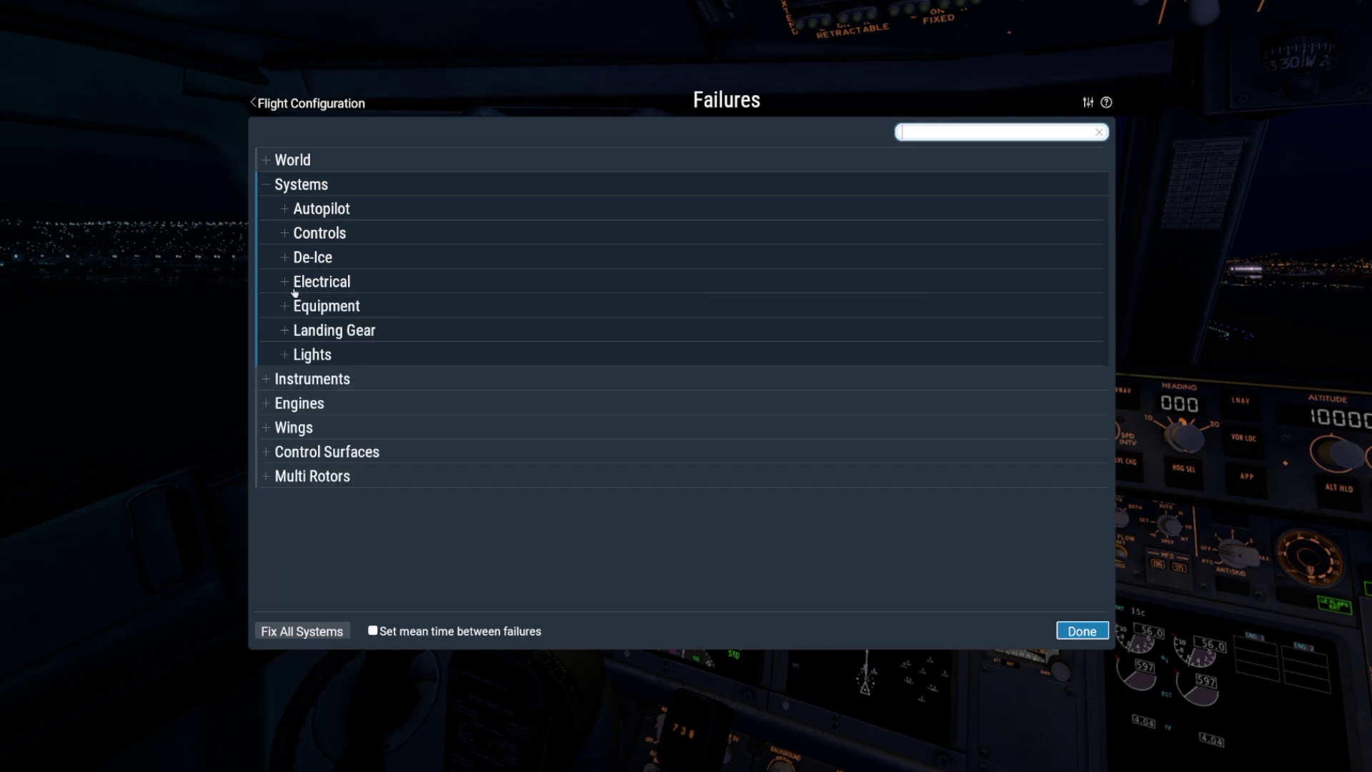
pyautogui.click(295, 313)
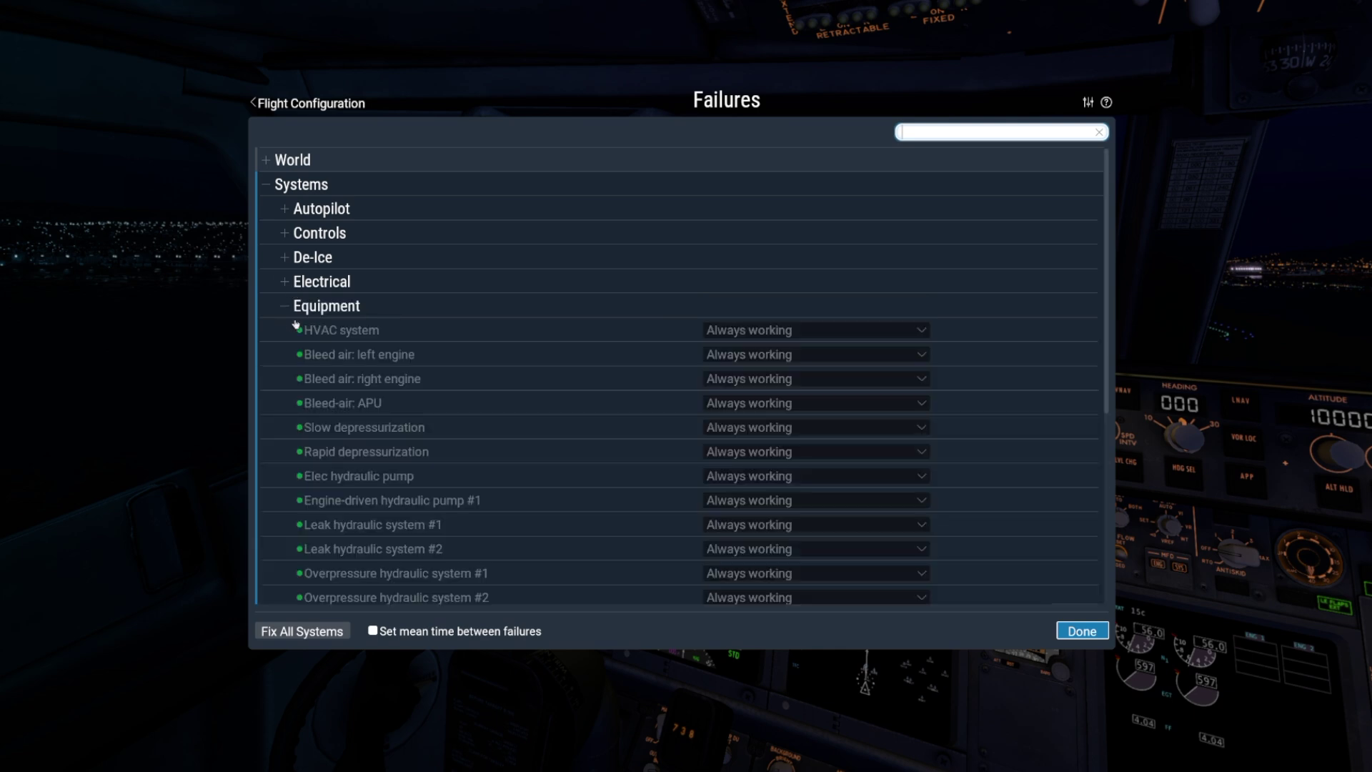
pyautogui.click(295, 318)
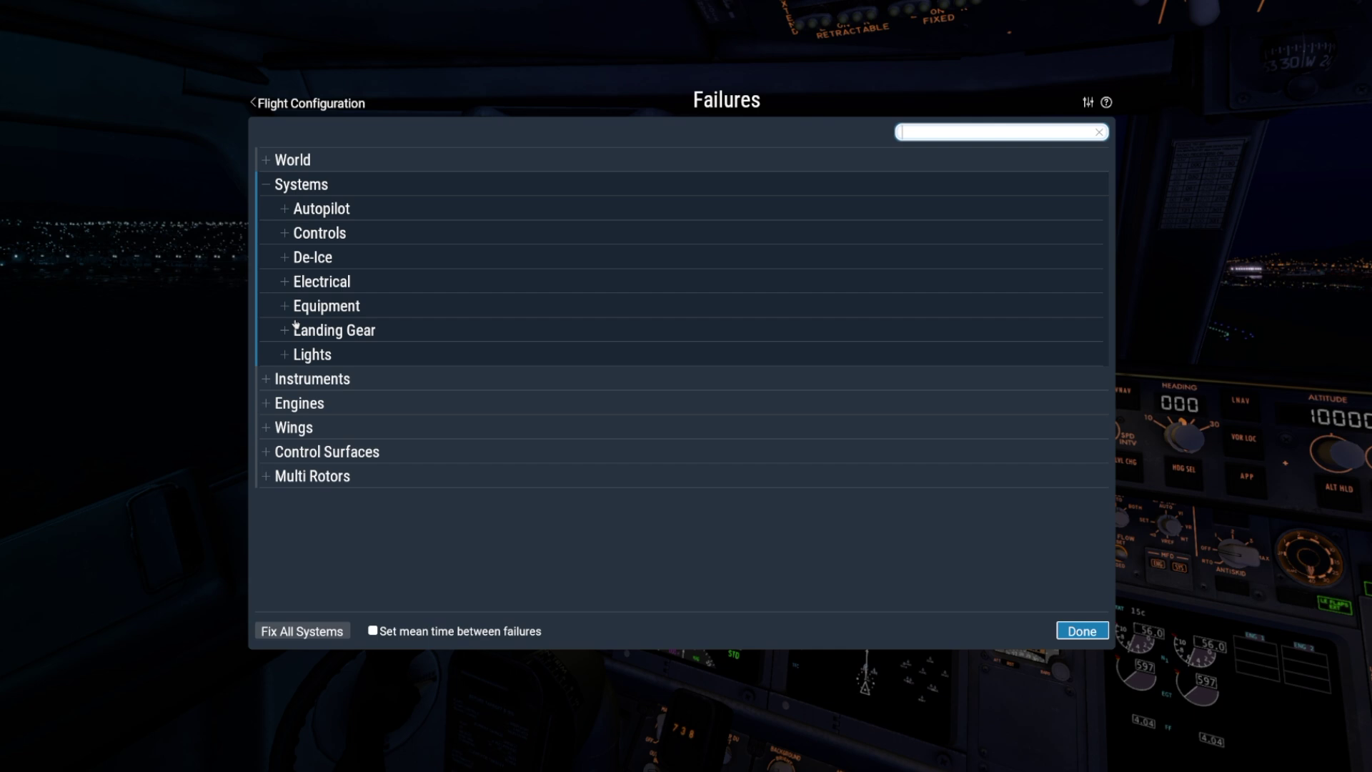
pyautogui.click(283, 331)
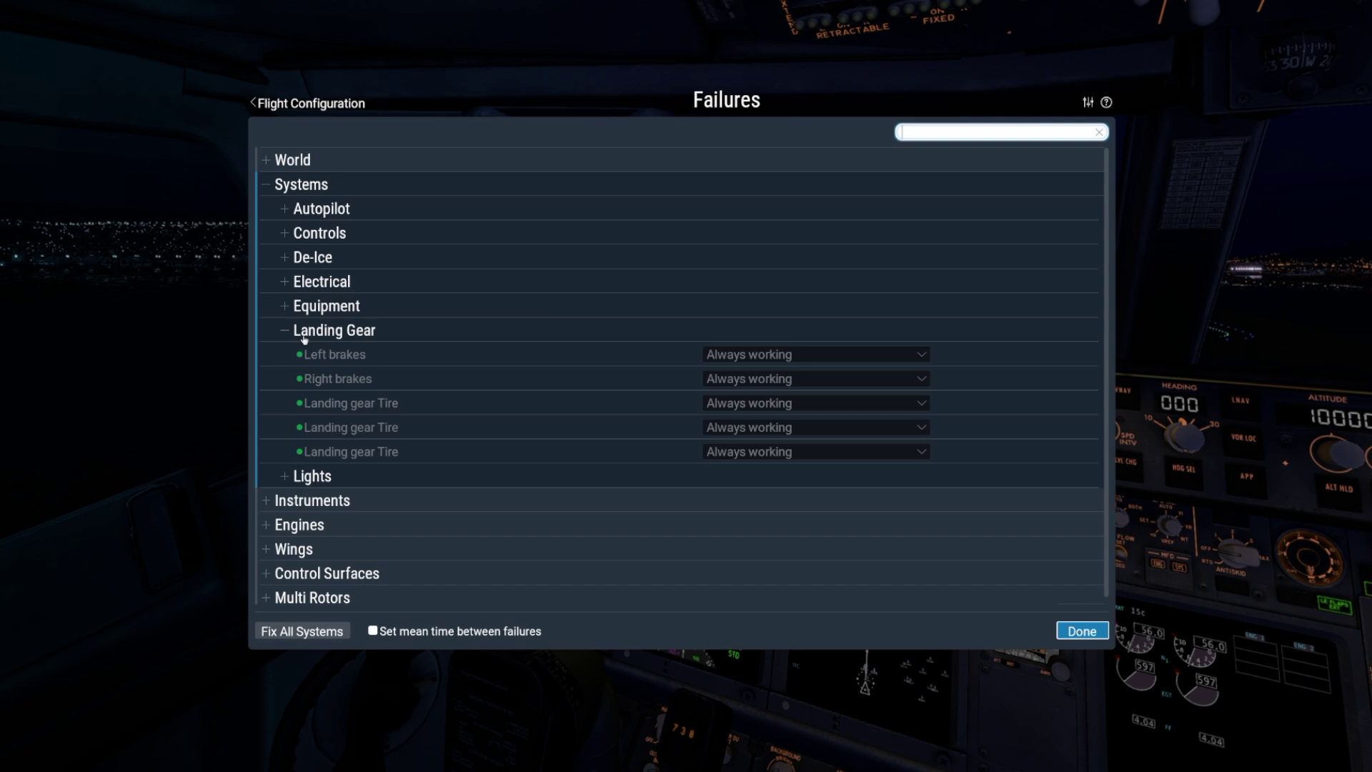
pyautogui.click(297, 340)
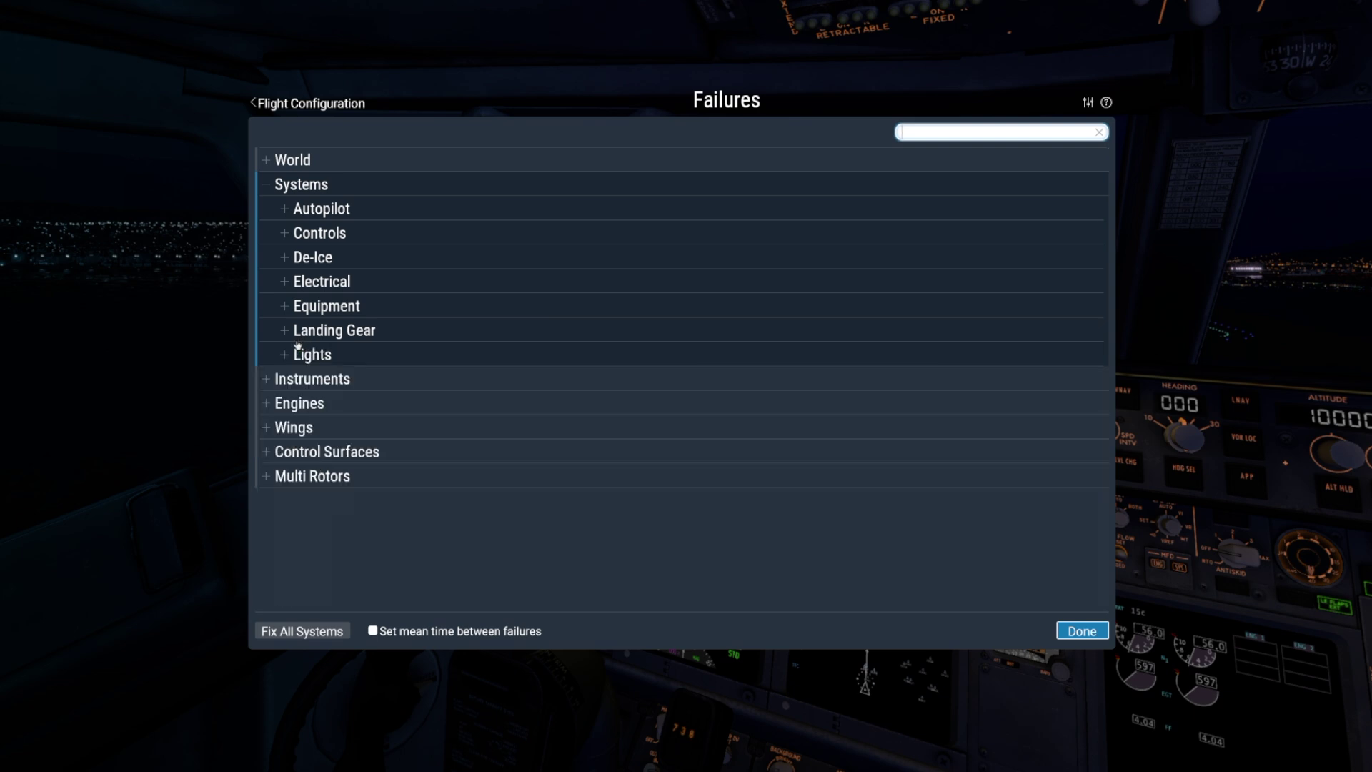
pyautogui.click(294, 356)
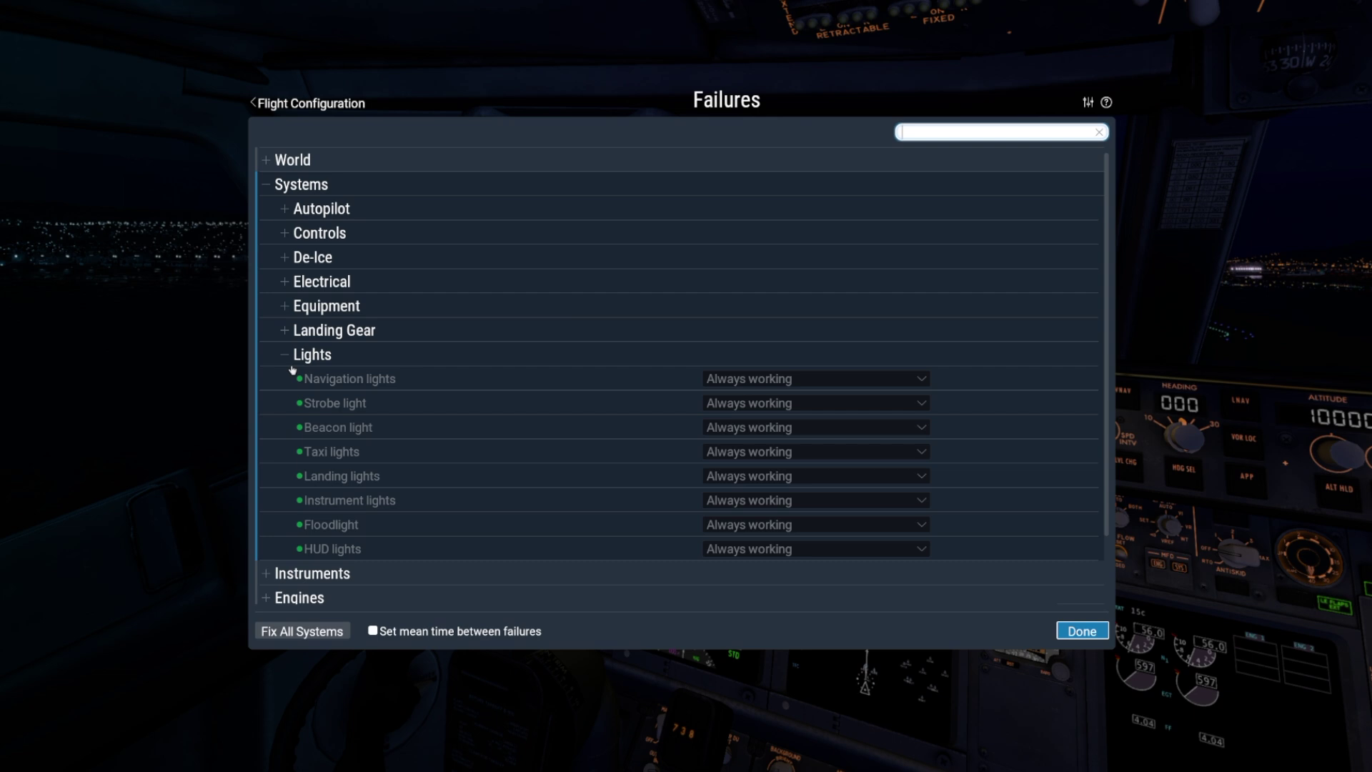
# Close the Systems failures and review the G430 failures within the Instruments category
pyautogui.click(292, 365)
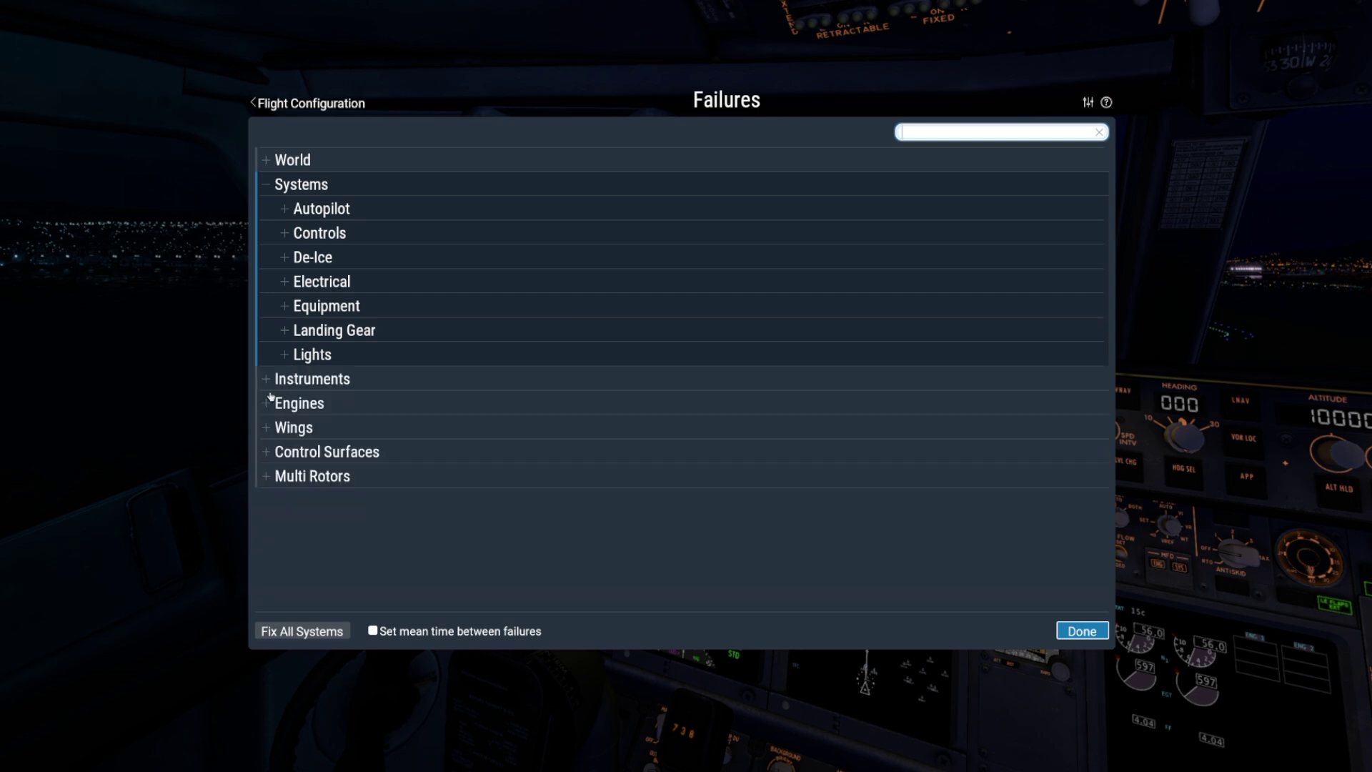
pyautogui.click(277, 193)
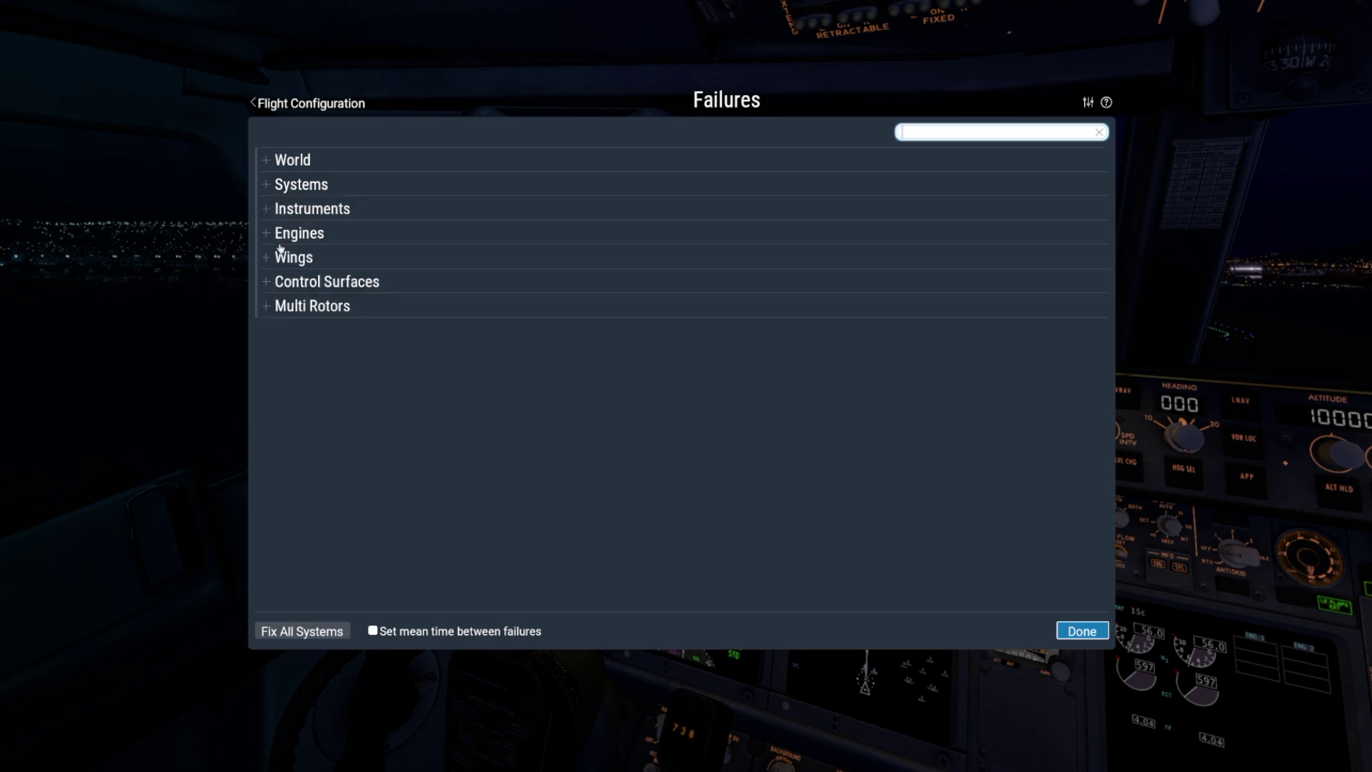
pyautogui.click(277, 216)
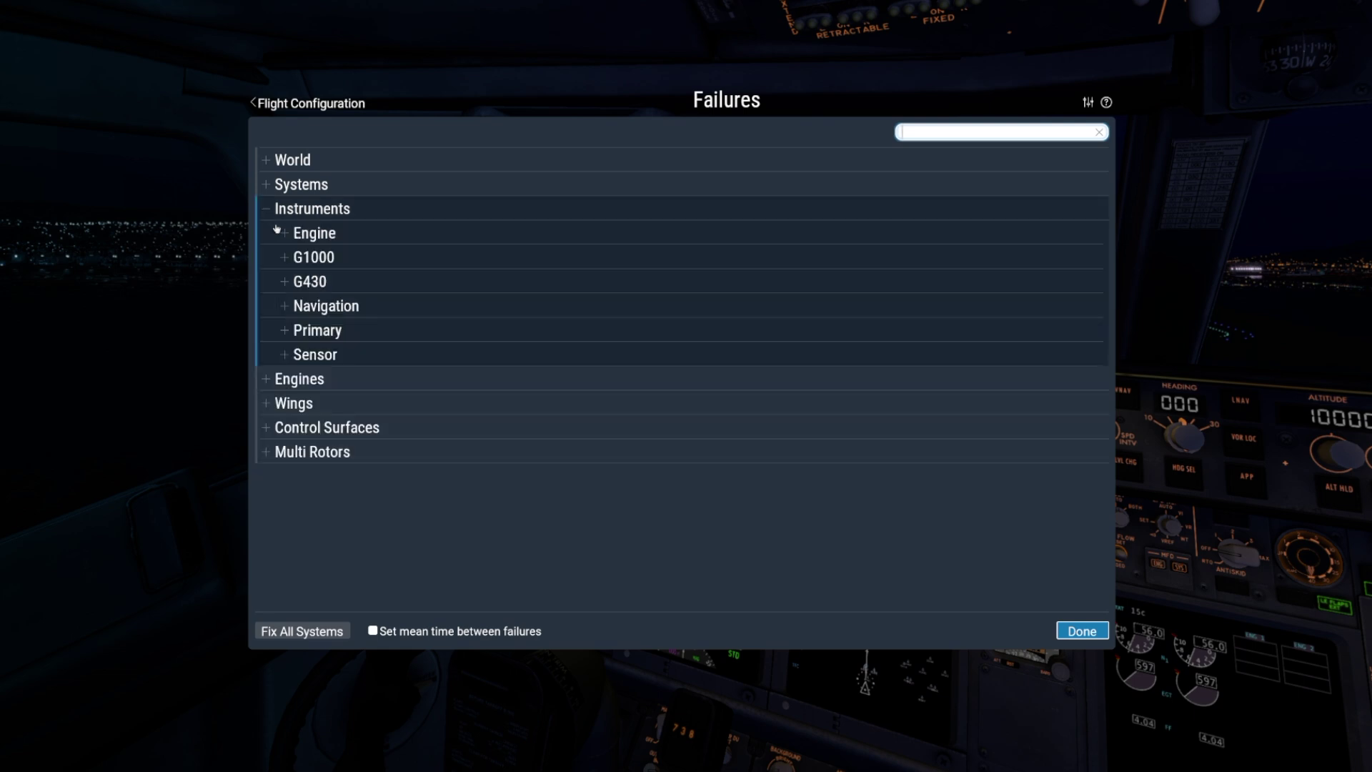
pyautogui.click(297, 284)
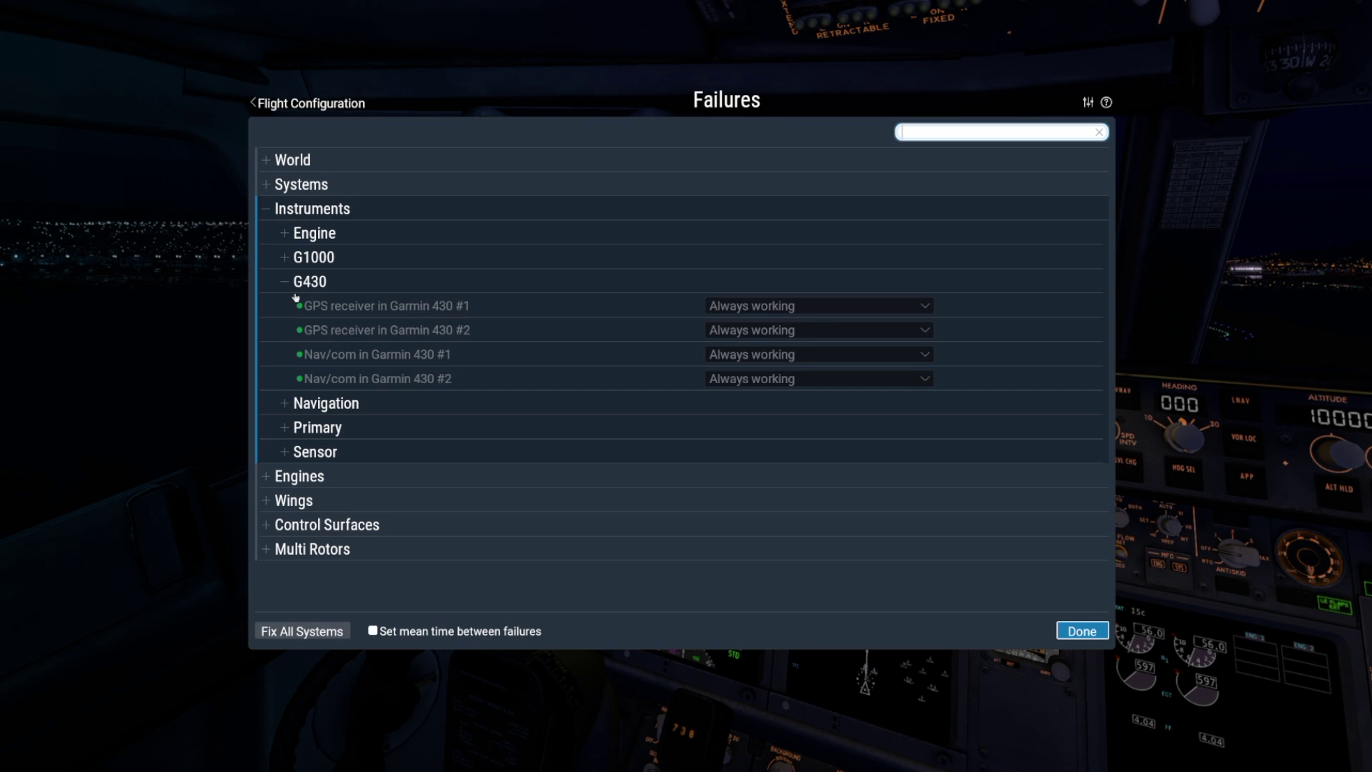
pyautogui.click(295, 290)
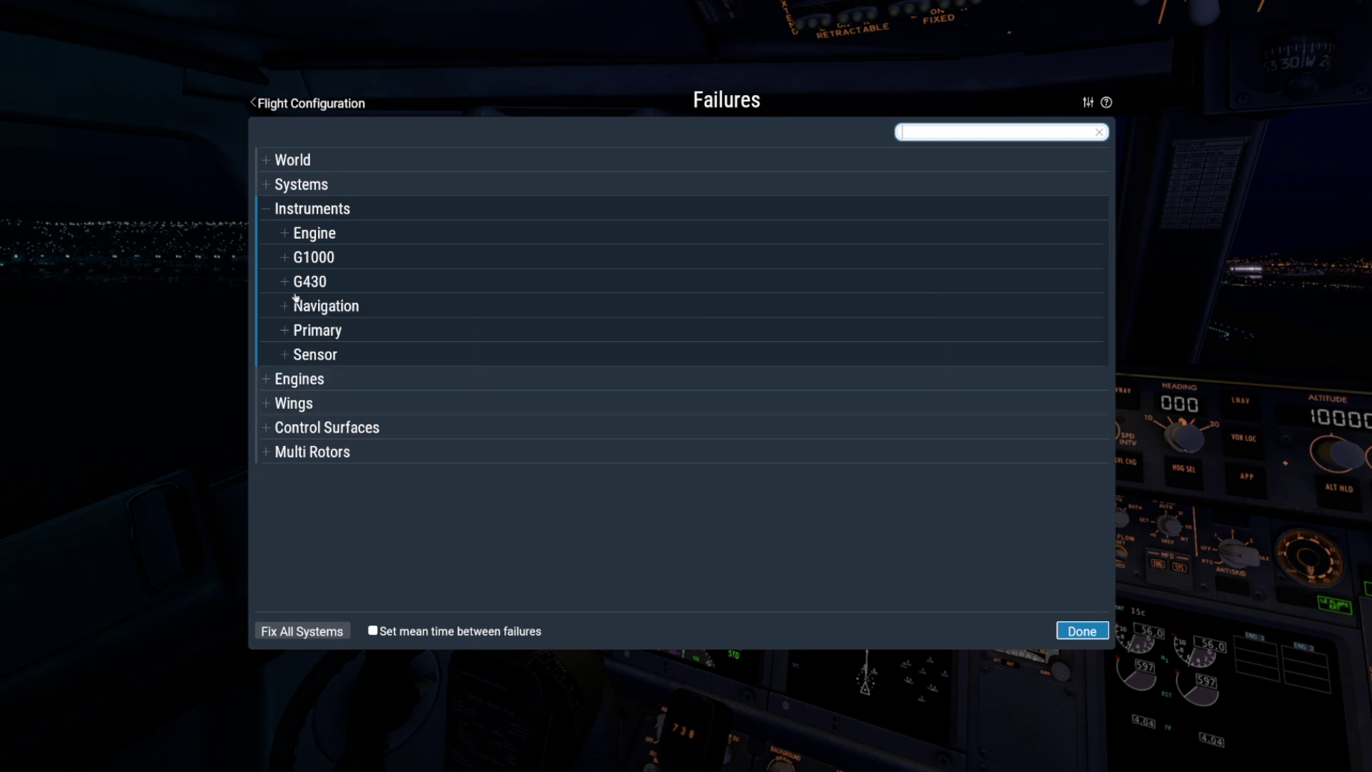
pyautogui.click(277, 218)
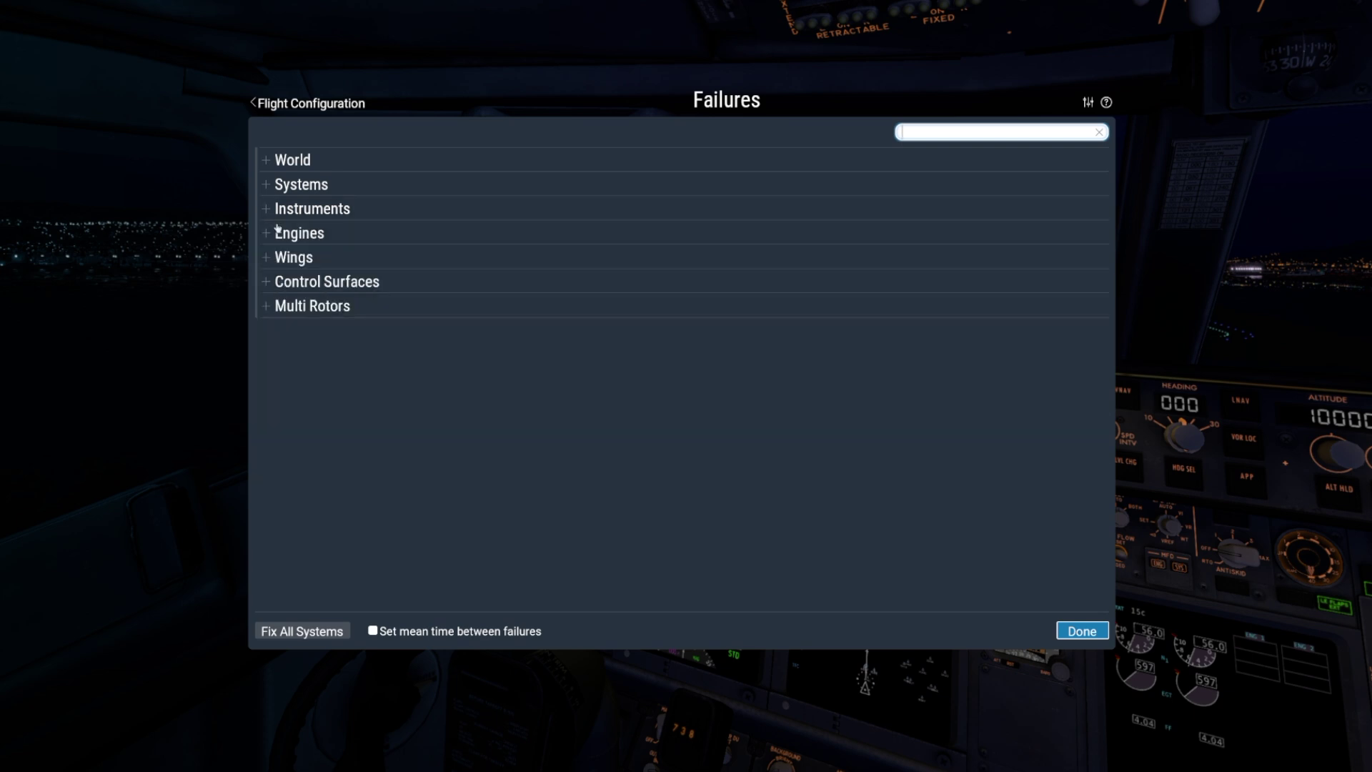
# Review the Accessory, Failures, Fuel/Air and Start groups of possible failures in the Engines category
pyautogui.click(279, 239)
pyautogui.click(291, 262)
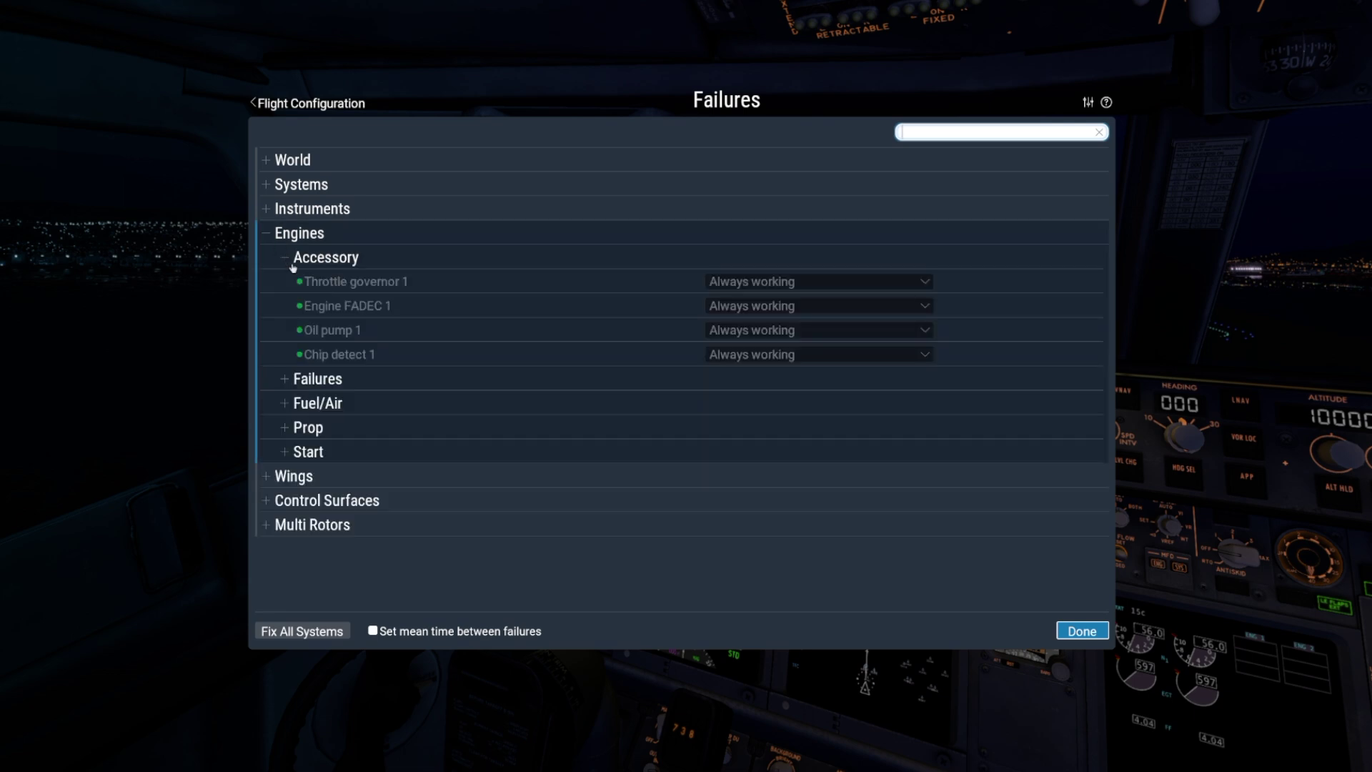
pyautogui.click(293, 266)
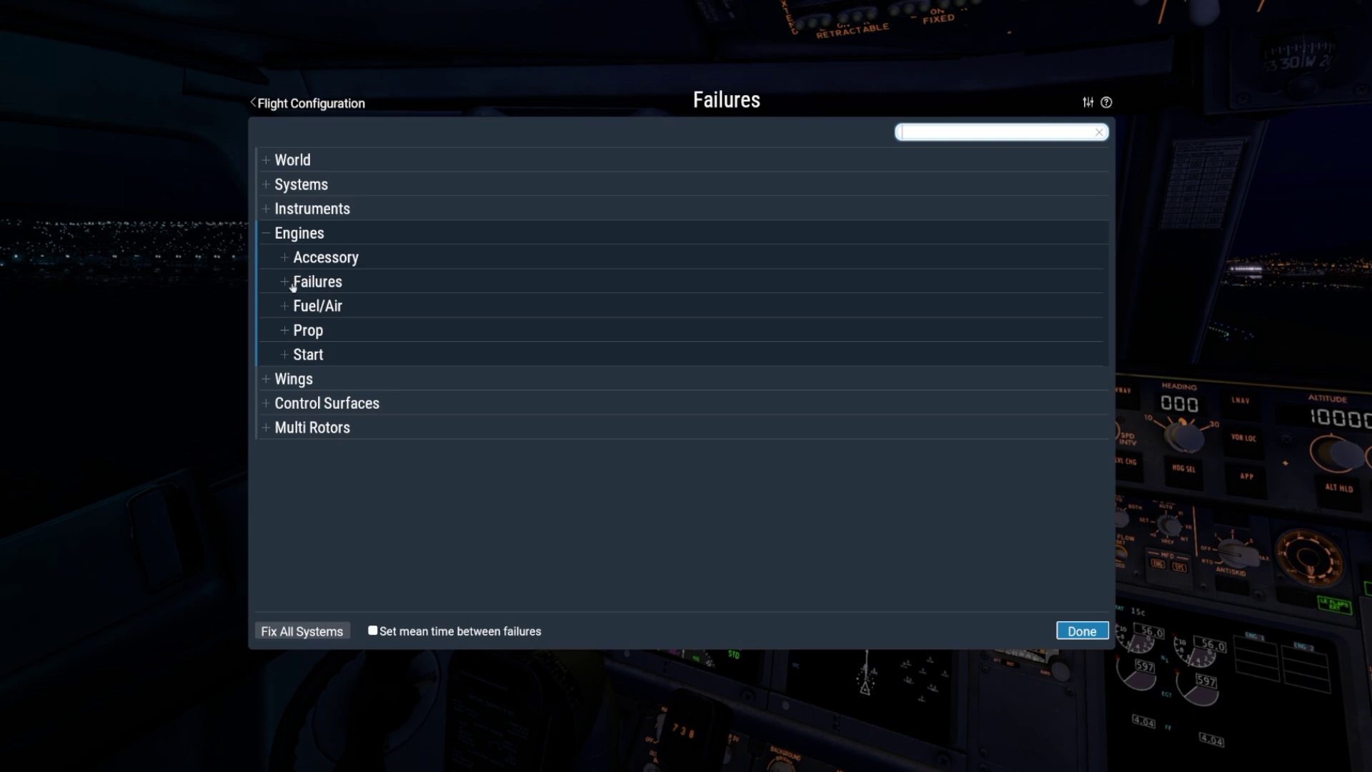
pyautogui.click(294, 290)
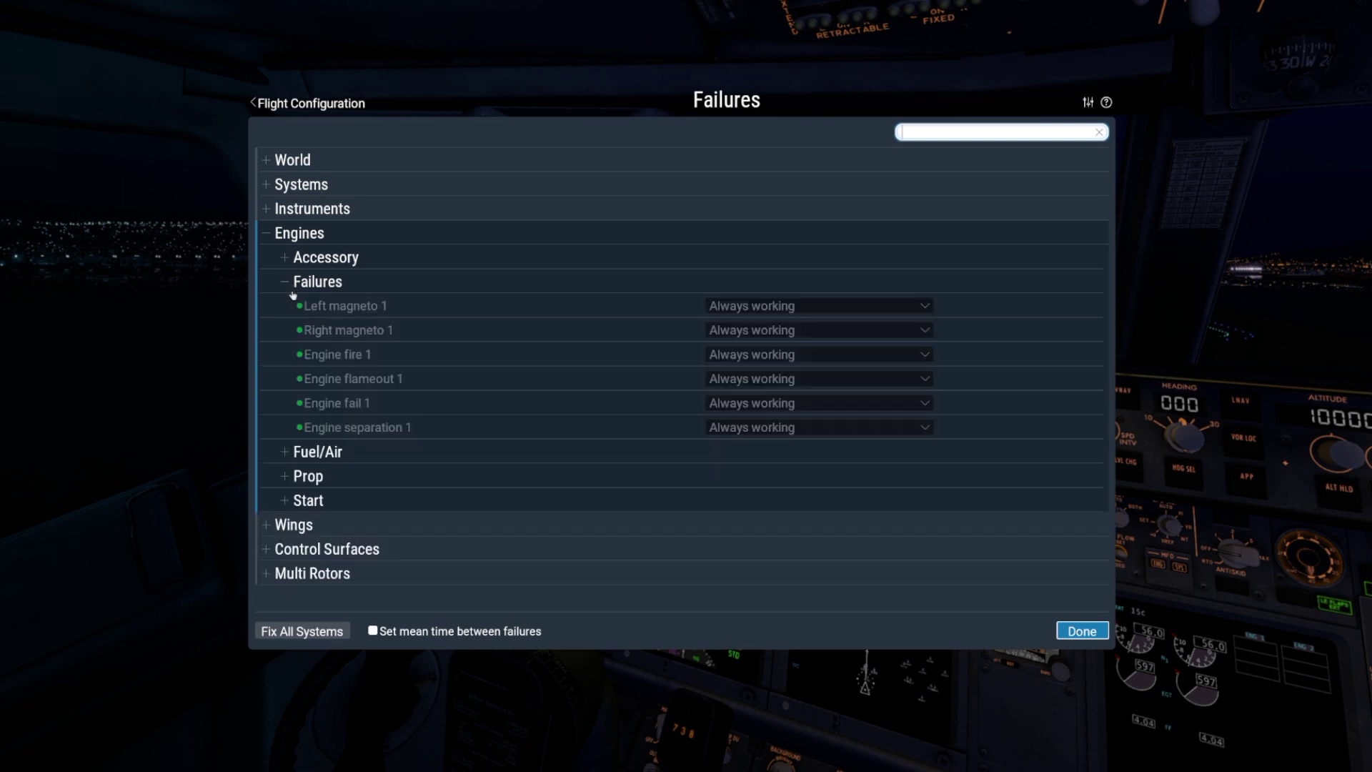
pyautogui.click(293, 293)
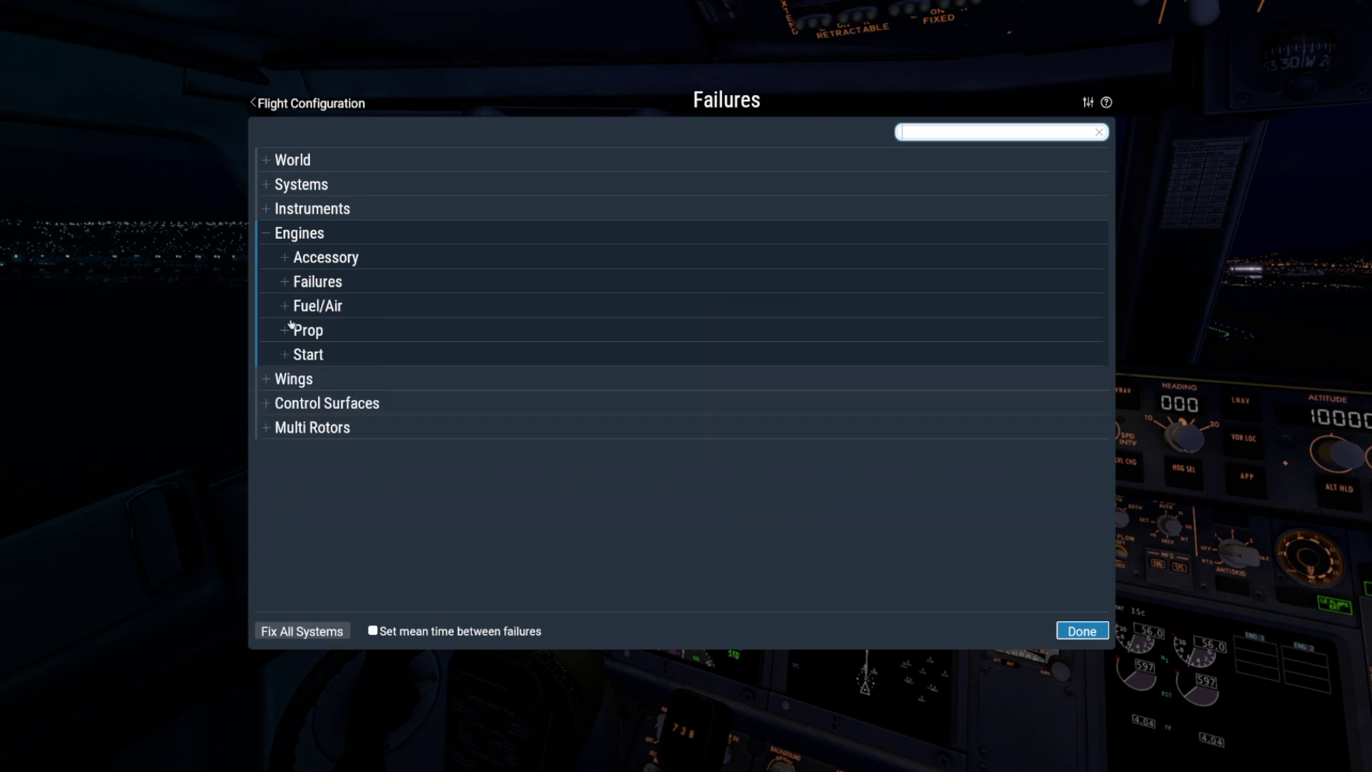
pyautogui.click(291, 321)
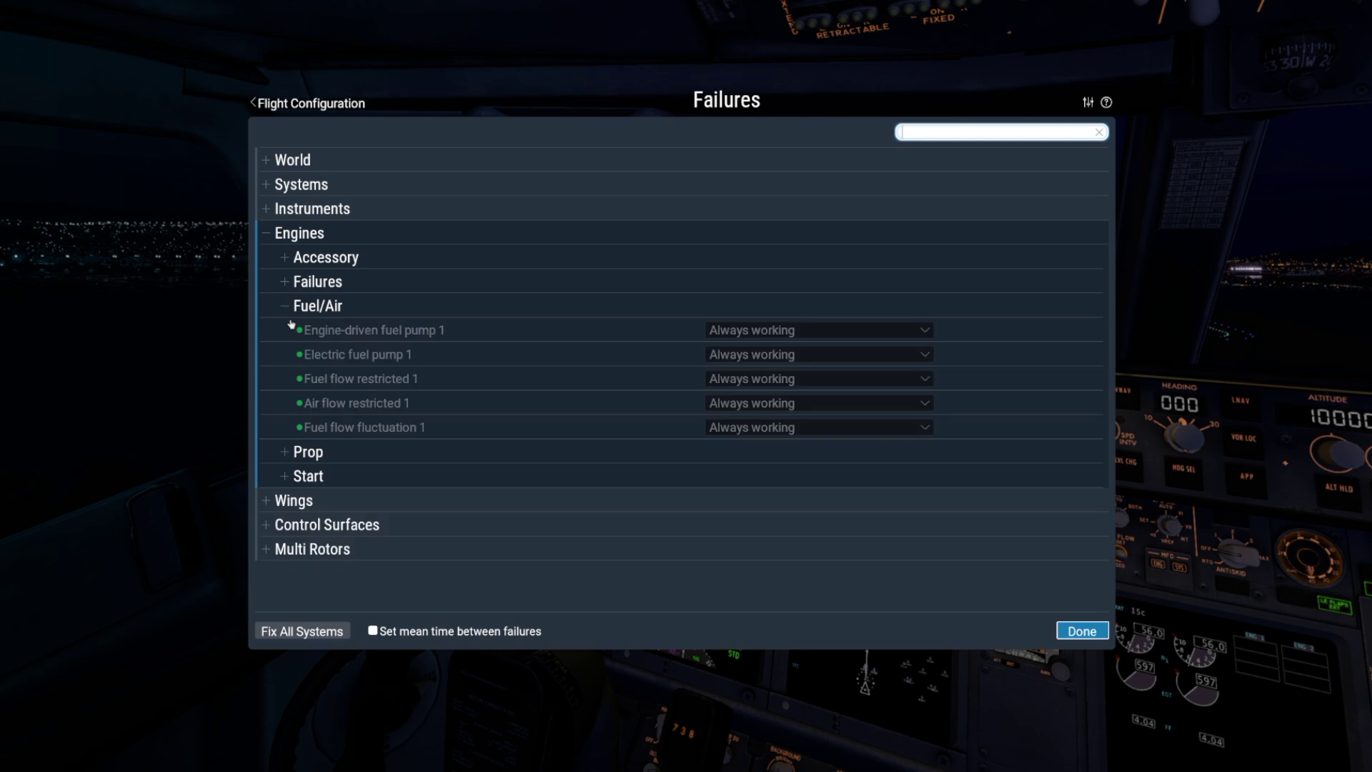
pyautogui.click(291, 322)
pyautogui.click(295, 357)
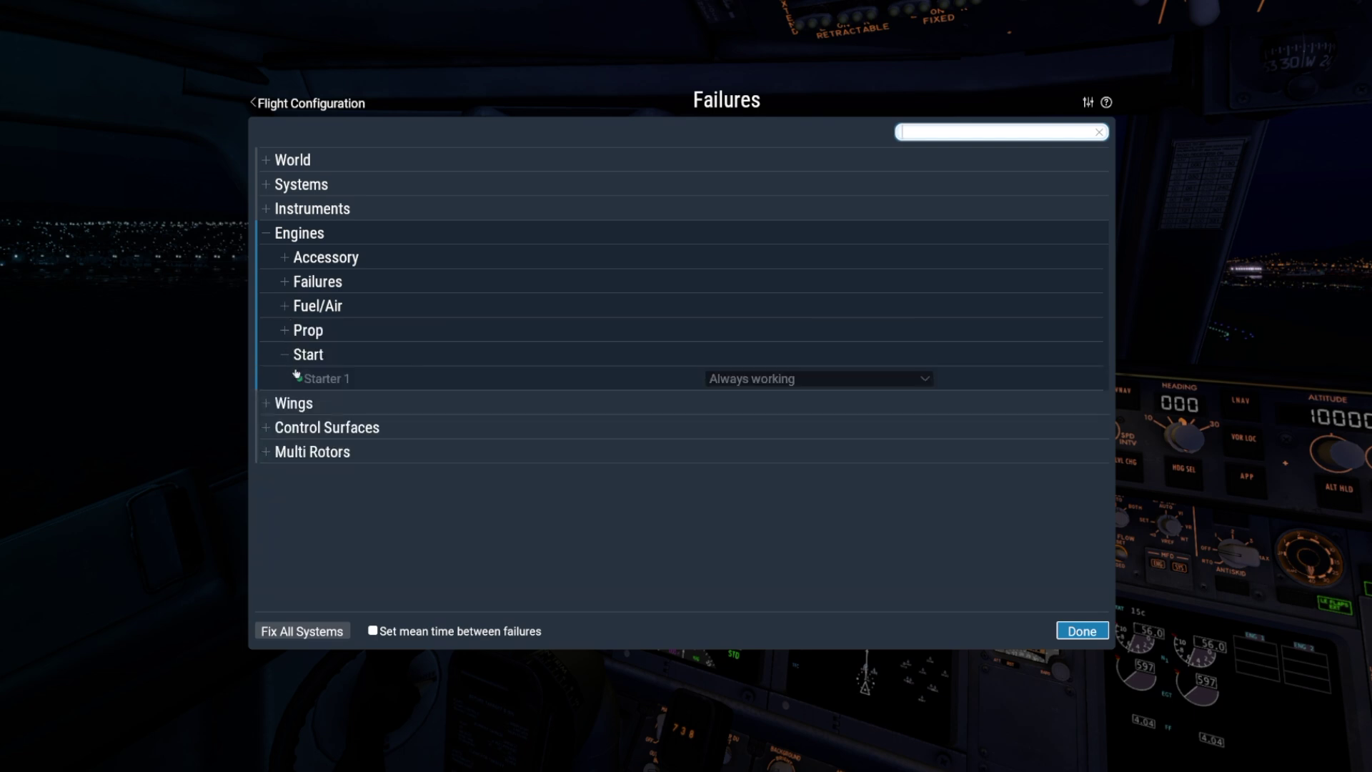
pyautogui.click(294, 357)
pyautogui.click(268, 234)
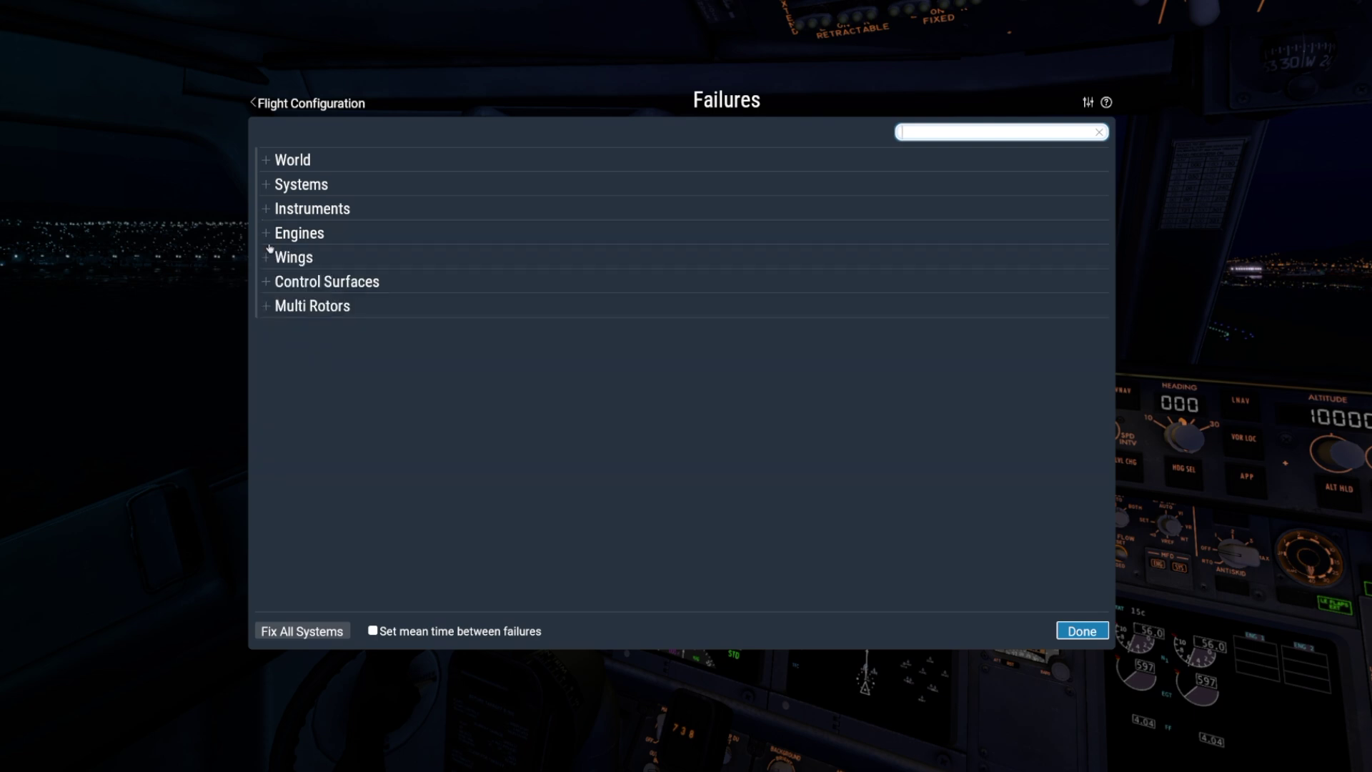
# Examine the Wings failures and the Hard-Over and Lock at Current failures of the Control Surfaces
pyautogui.click(269, 259)
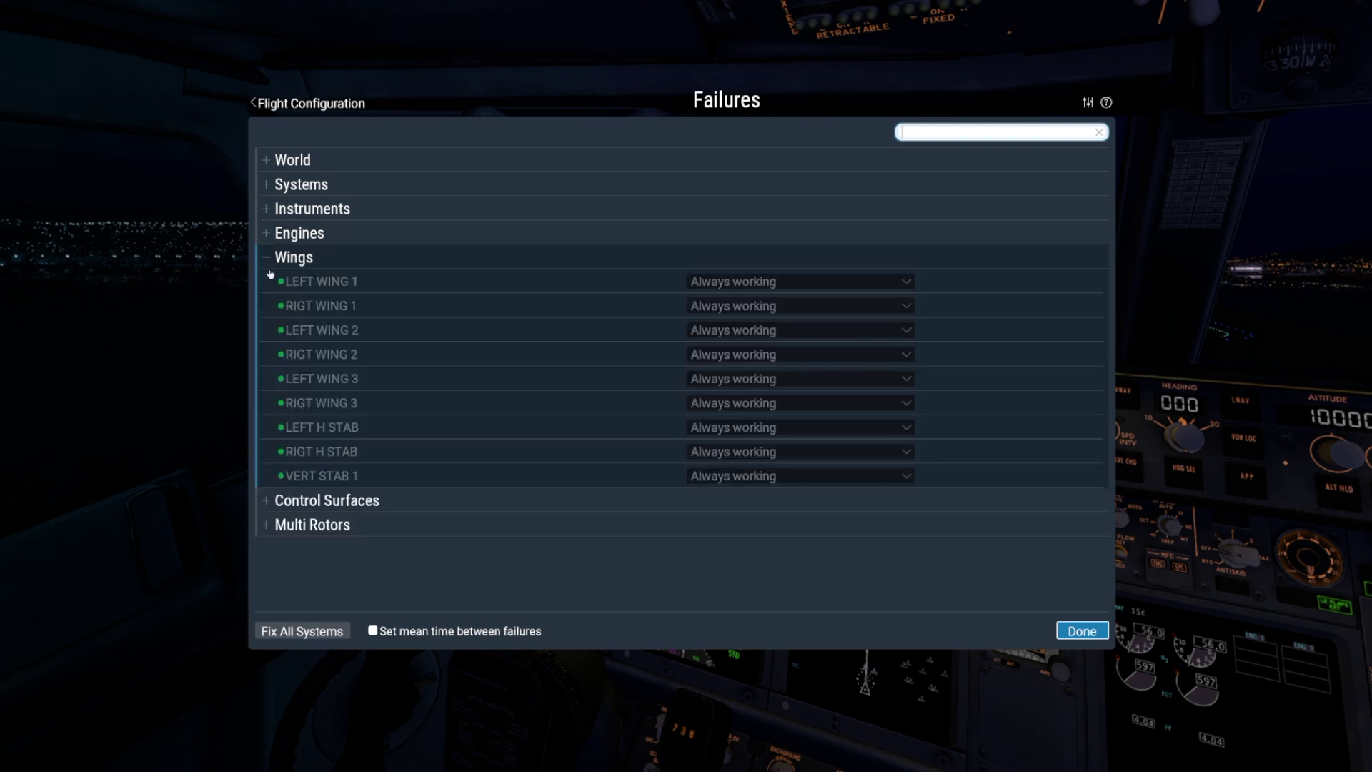
pyautogui.click(270, 272)
pyautogui.click(277, 290)
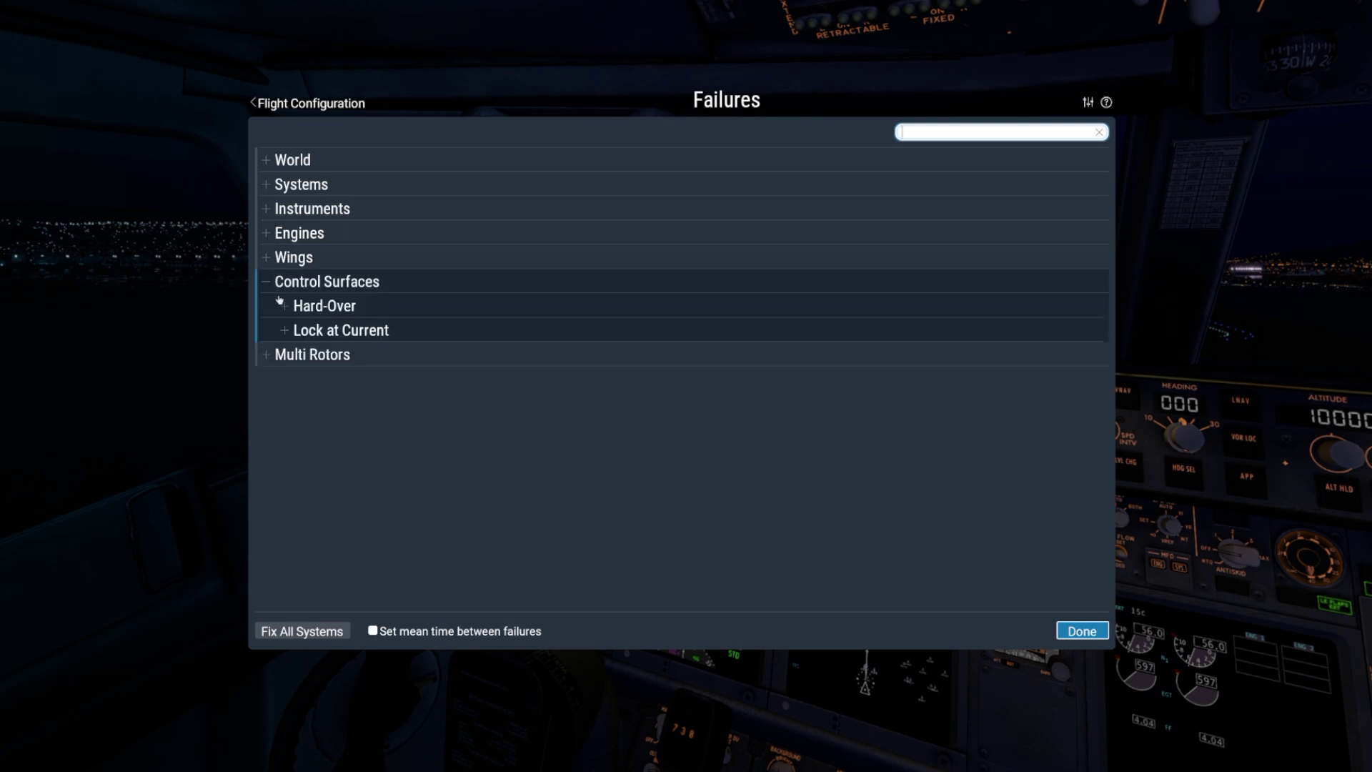
pyautogui.click(292, 315)
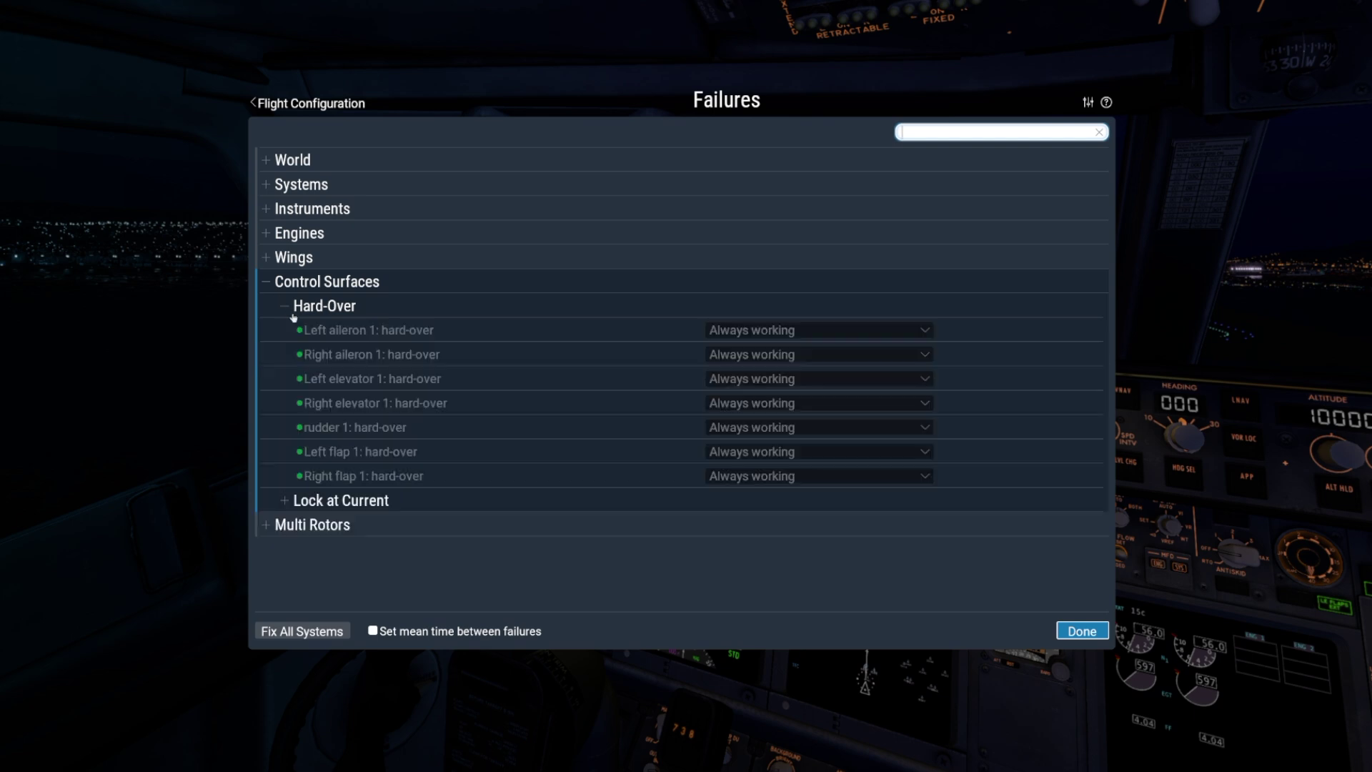
pyautogui.click(293, 316)
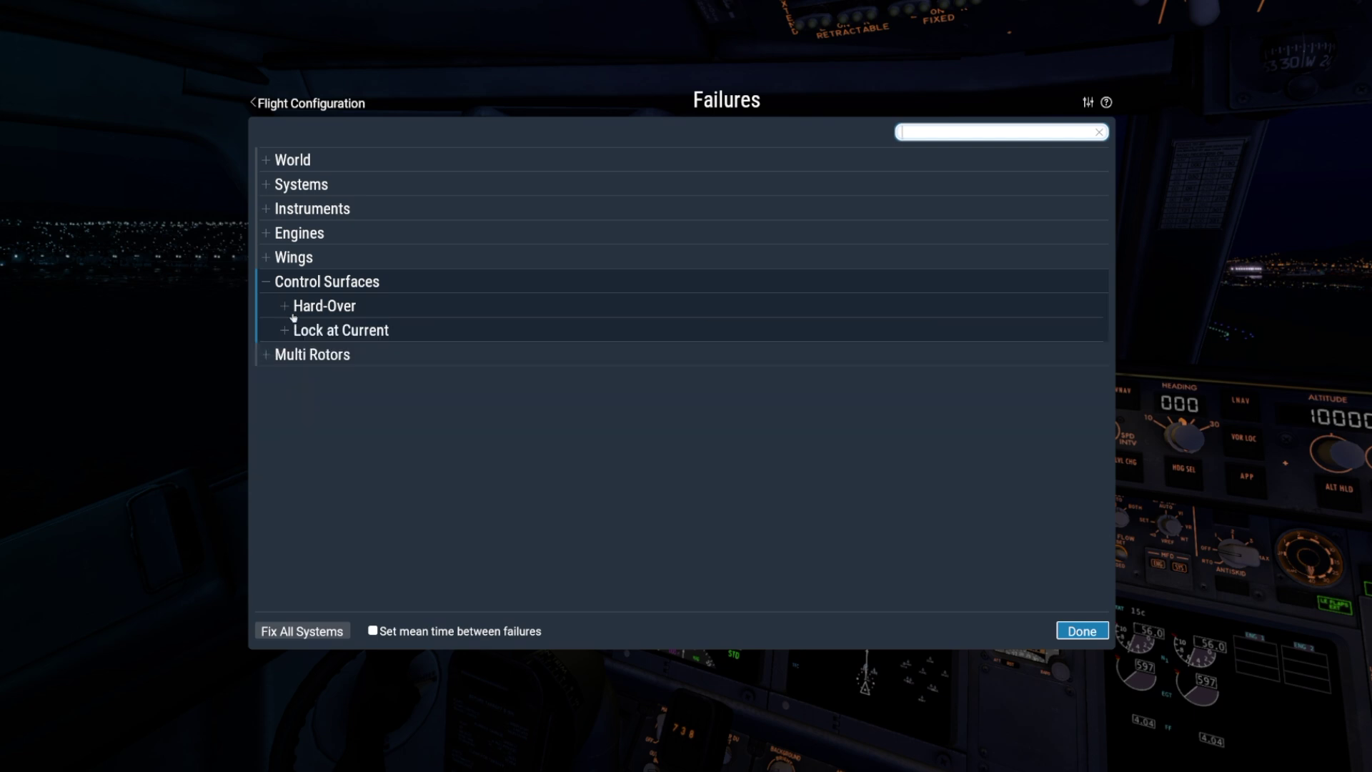
pyautogui.click(292, 337)
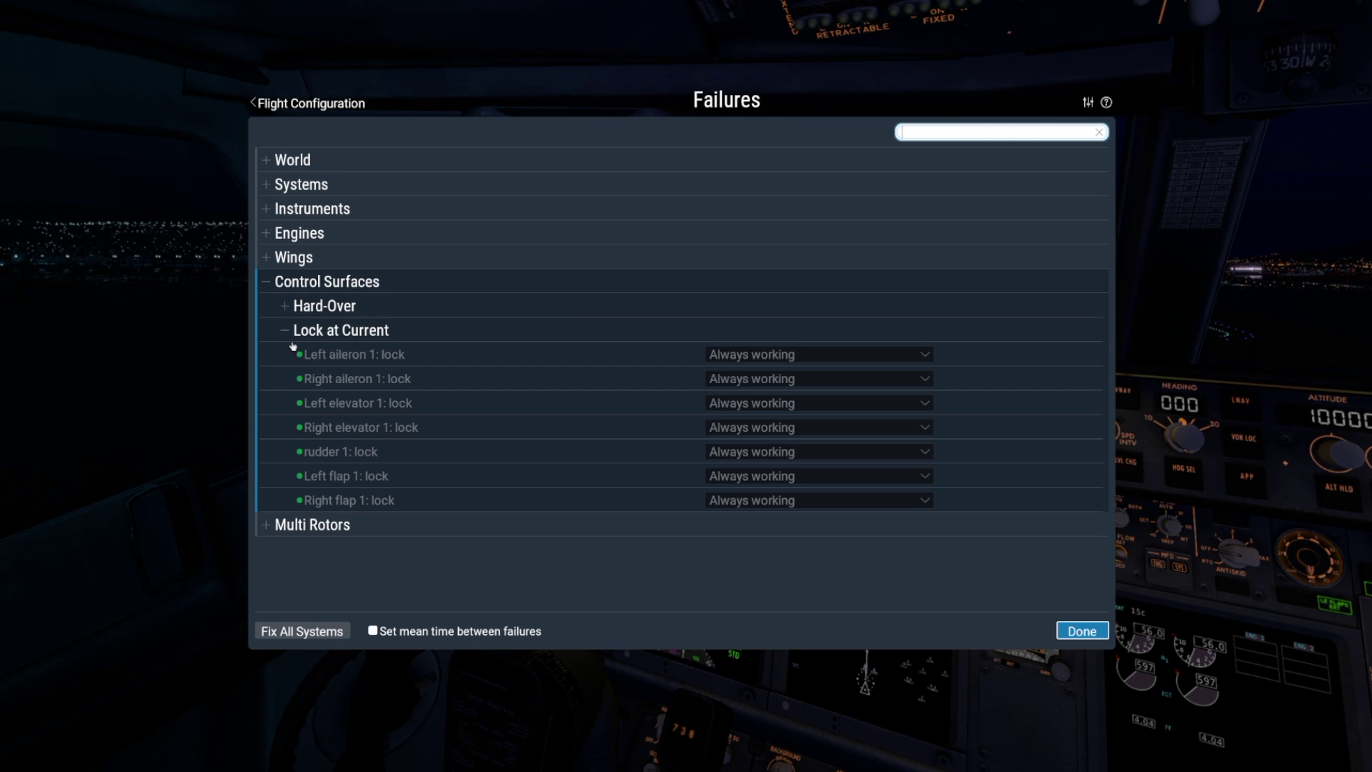
pyautogui.click(293, 334)
pyautogui.click(272, 286)
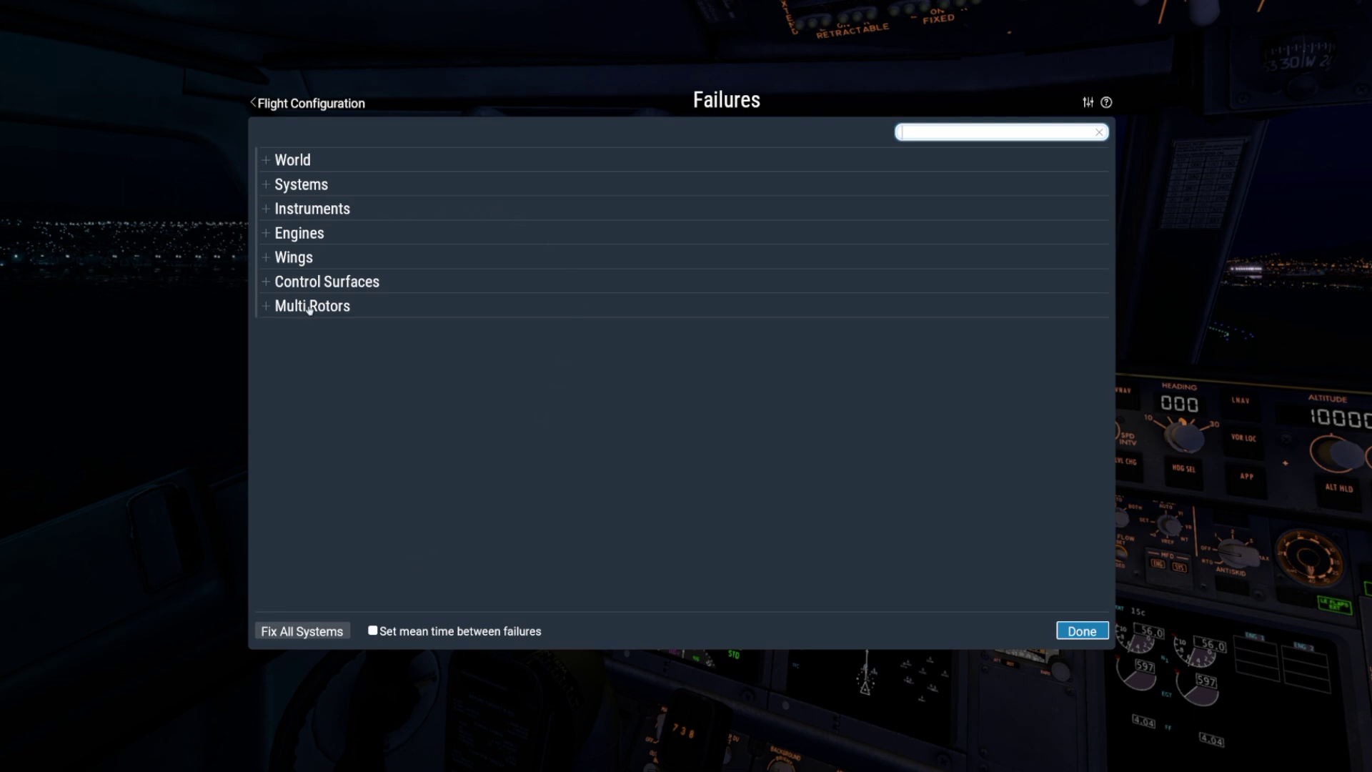
# Fix all aircraft systems and accept the failure settings to return to the flight configuration
pyautogui.click(329, 633)
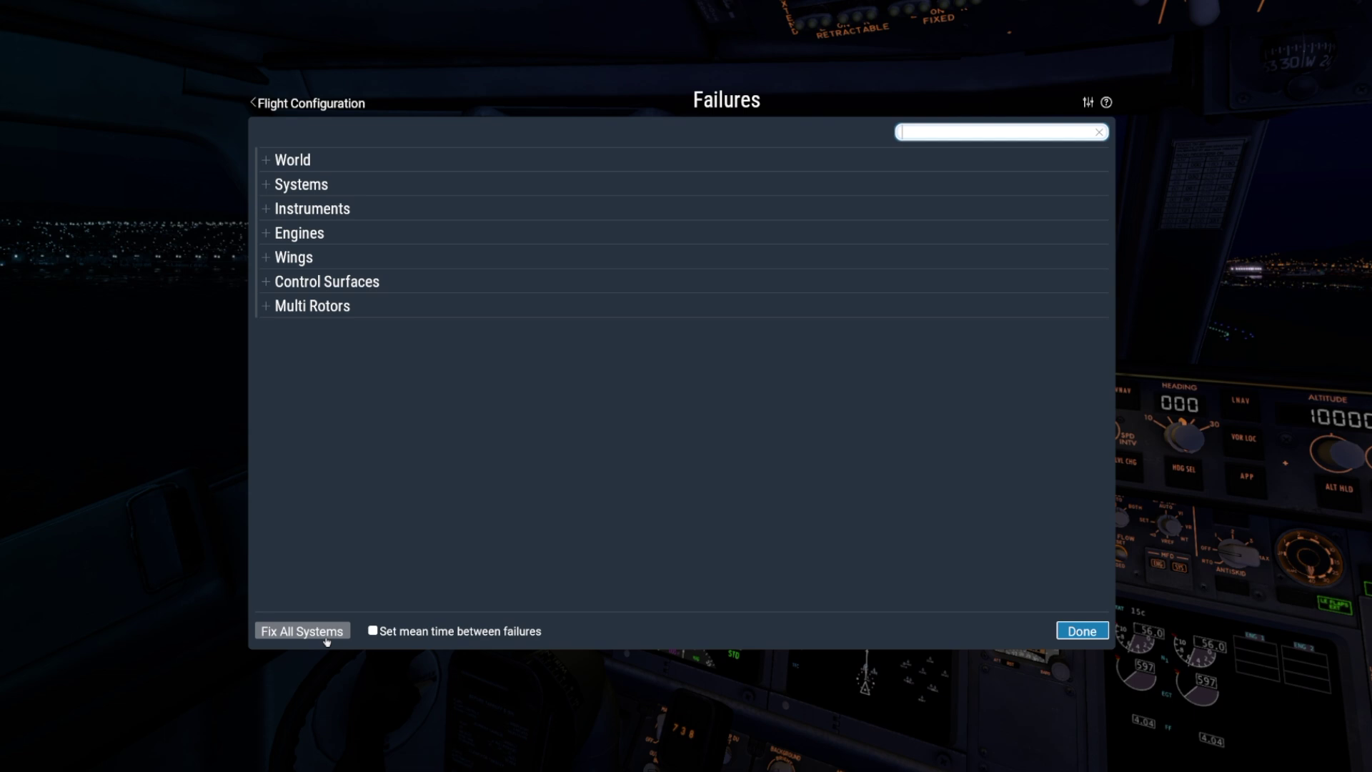
pyautogui.click(1083, 632)
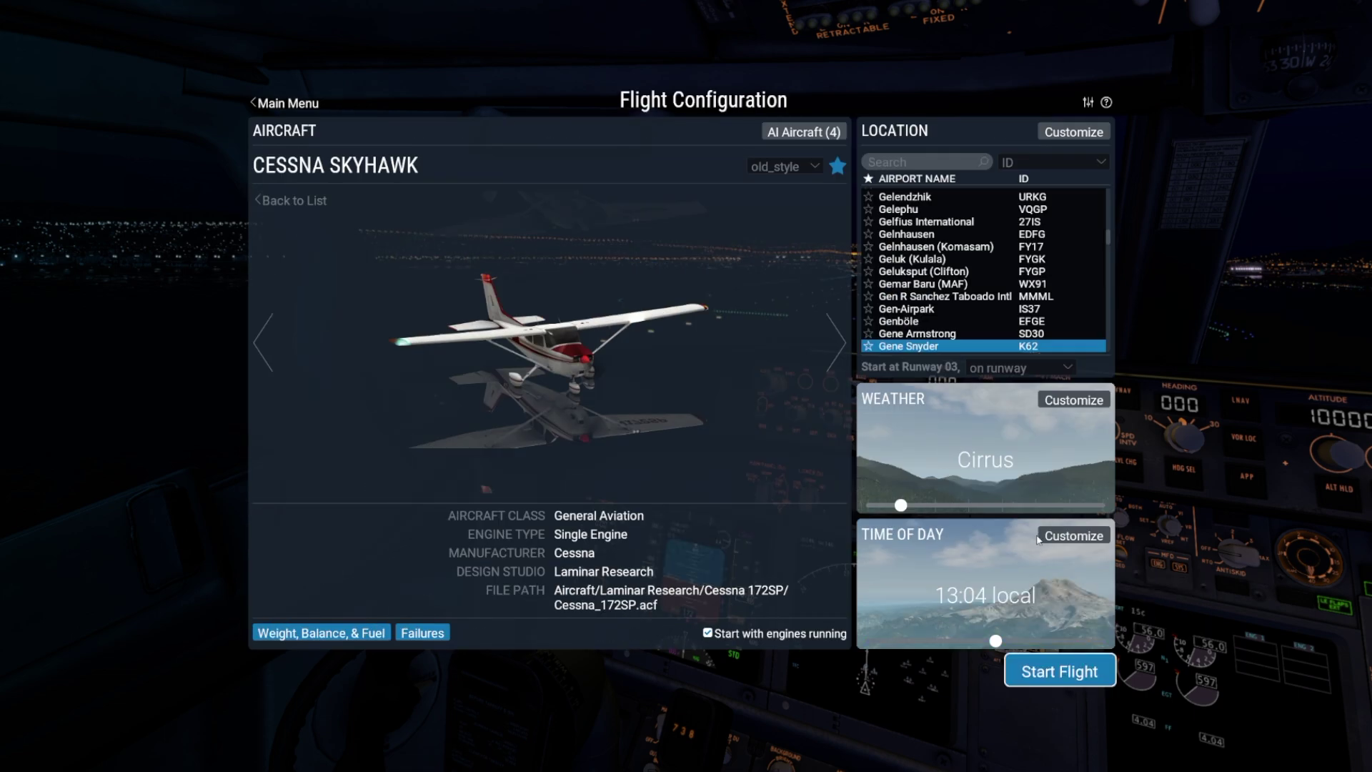